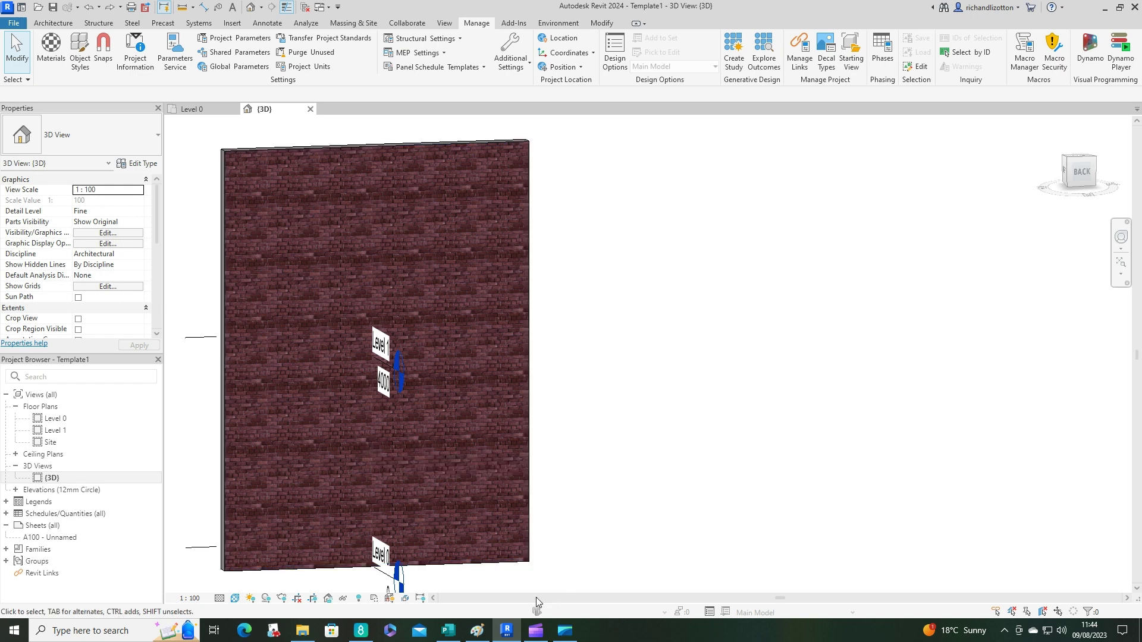
# - Switch to the web browser and open the Hoskins Brick Old Victorian image result in a new tab
pyautogui.click(361, 632)
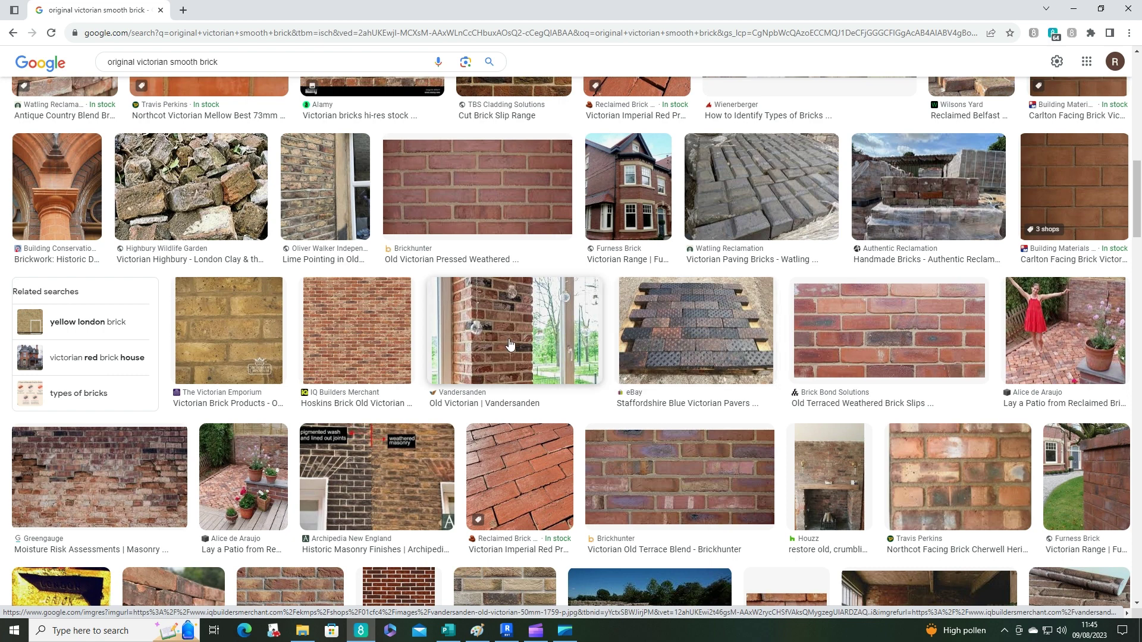
pyautogui.rightClick(362, 335)
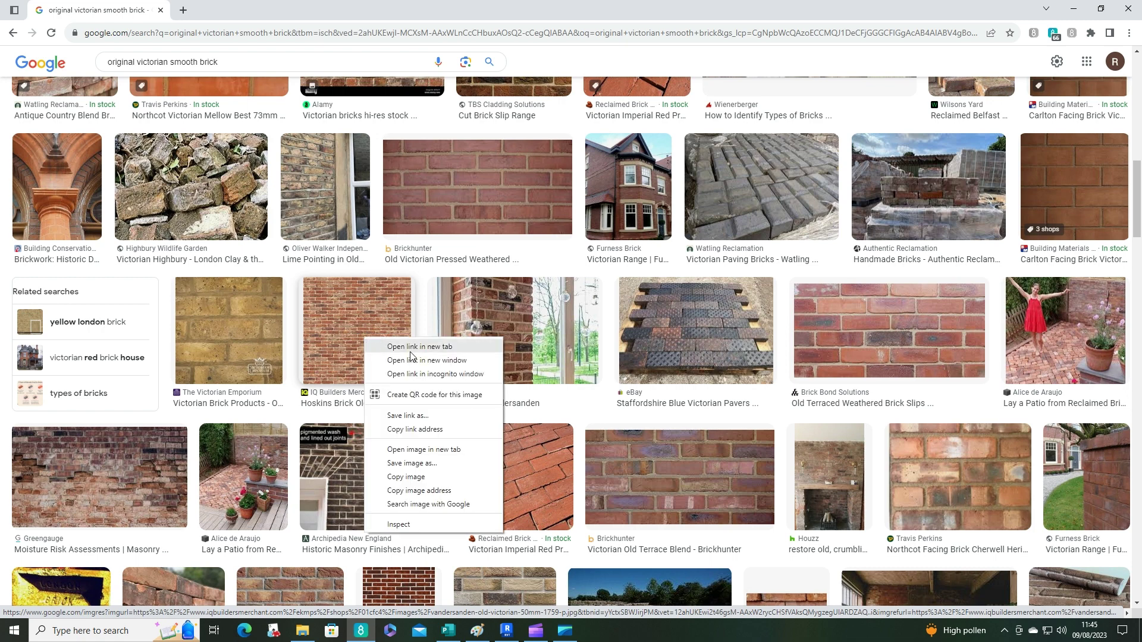
pyautogui.press('Escape')
pyautogui.middleClick(408, 336)
pyautogui.click(258, 12)
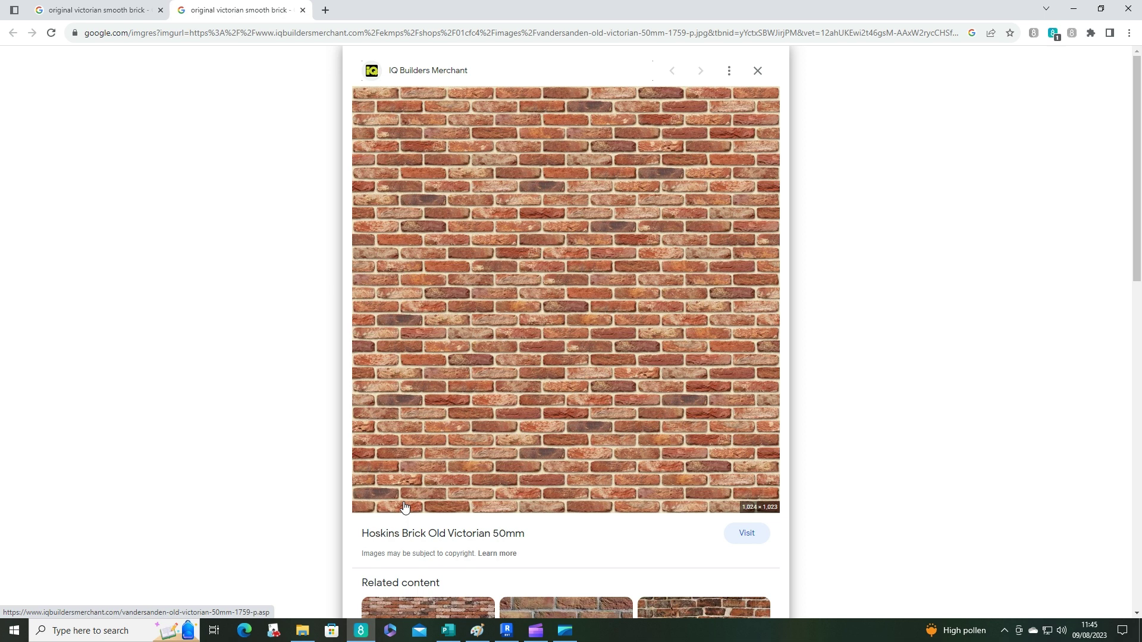
# - Copy the Hoskins Brick Old Victorian 50mm image and paste it onto the blank page 3 of the Publisher document
pyautogui.rightClick(646, 353)
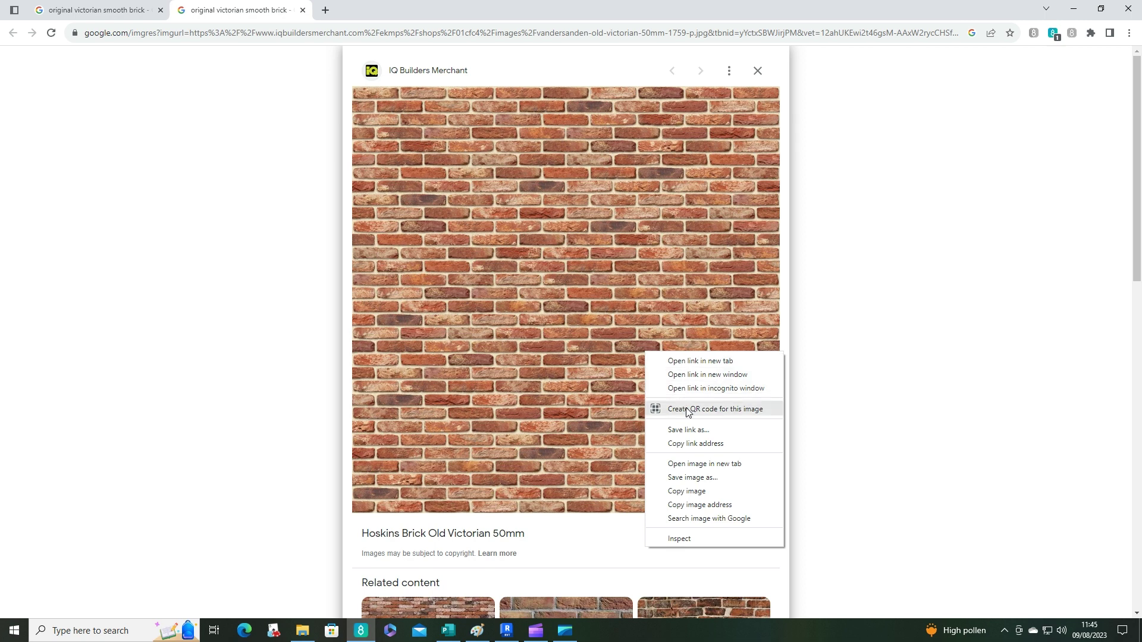
pyautogui.click(738, 492)
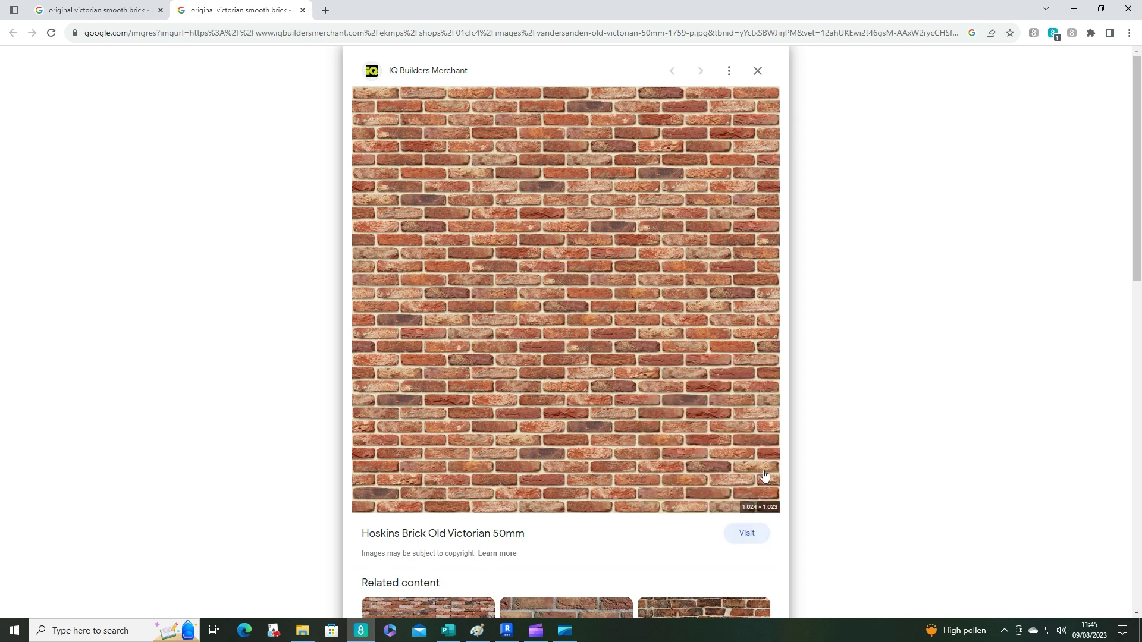
pyautogui.click(449, 631)
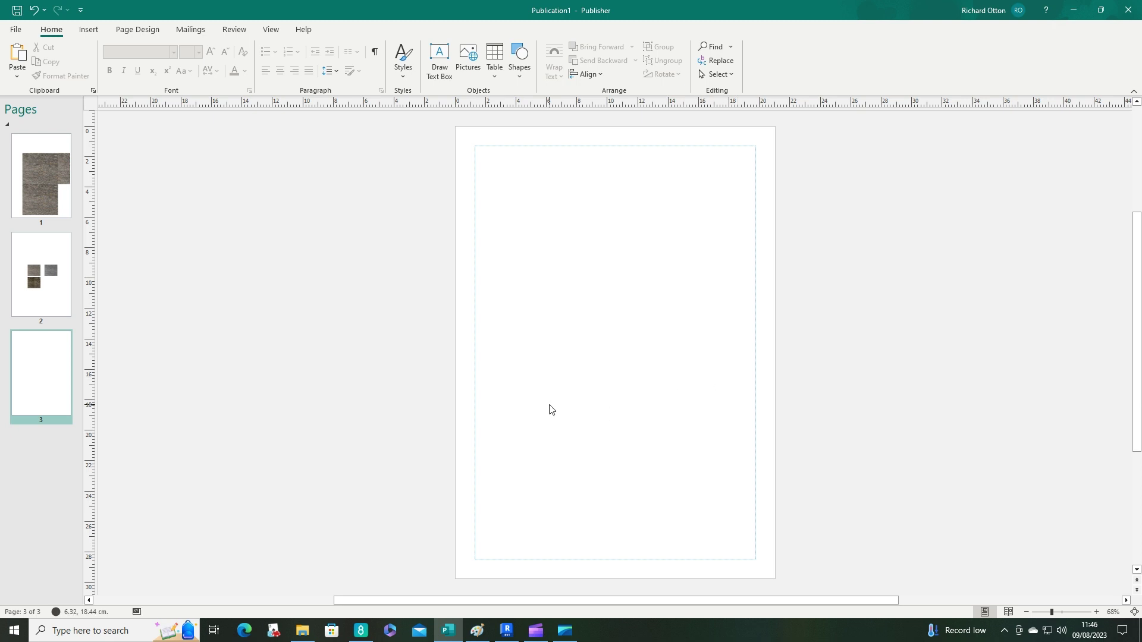
pyautogui.rightClick(546, 273)
pyautogui.click(558, 234)
pyautogui.hotkey('ctrl', 'v')
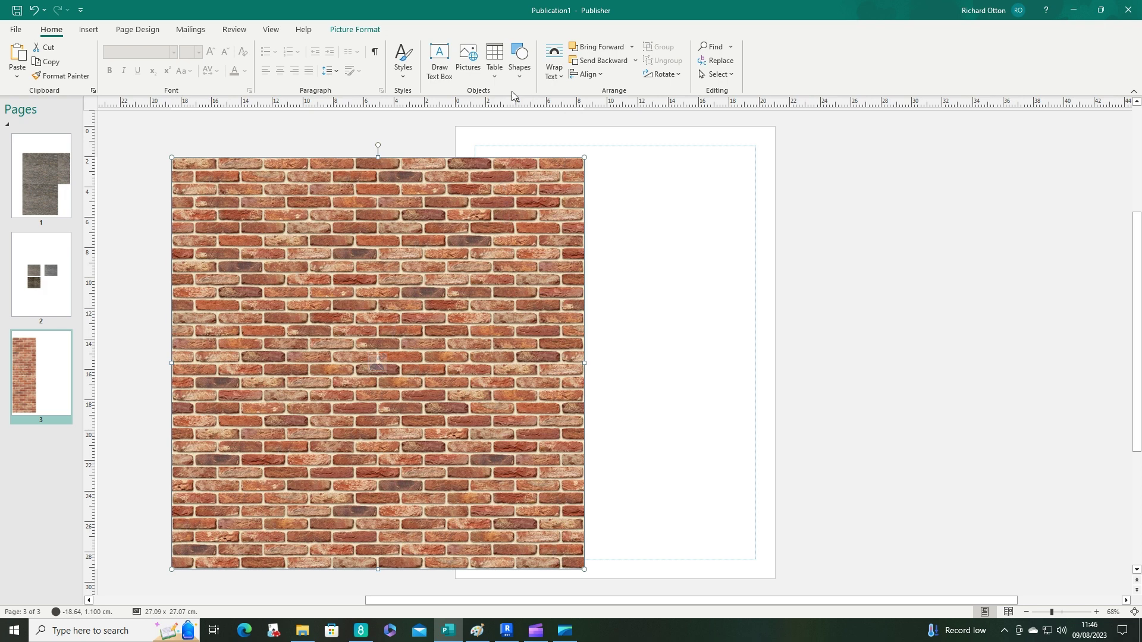
# - Try cropping the brick picture's right edge to a width of about 26.43 cm, and undo the crop
pyautogui.click(364, 30)
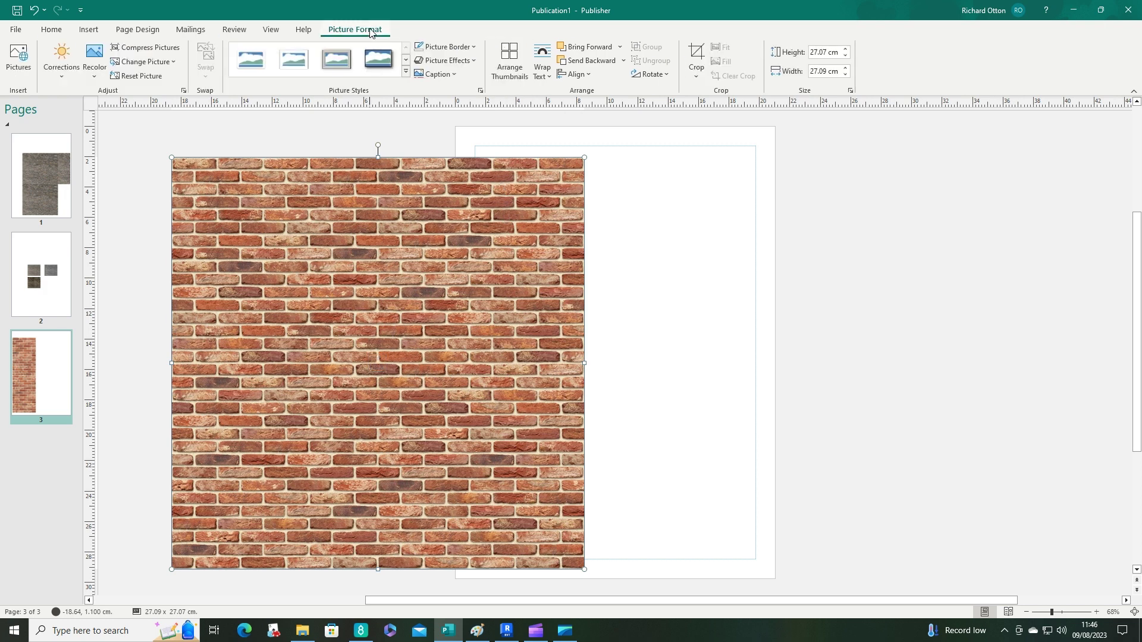
pyautogui.click(697, 57)
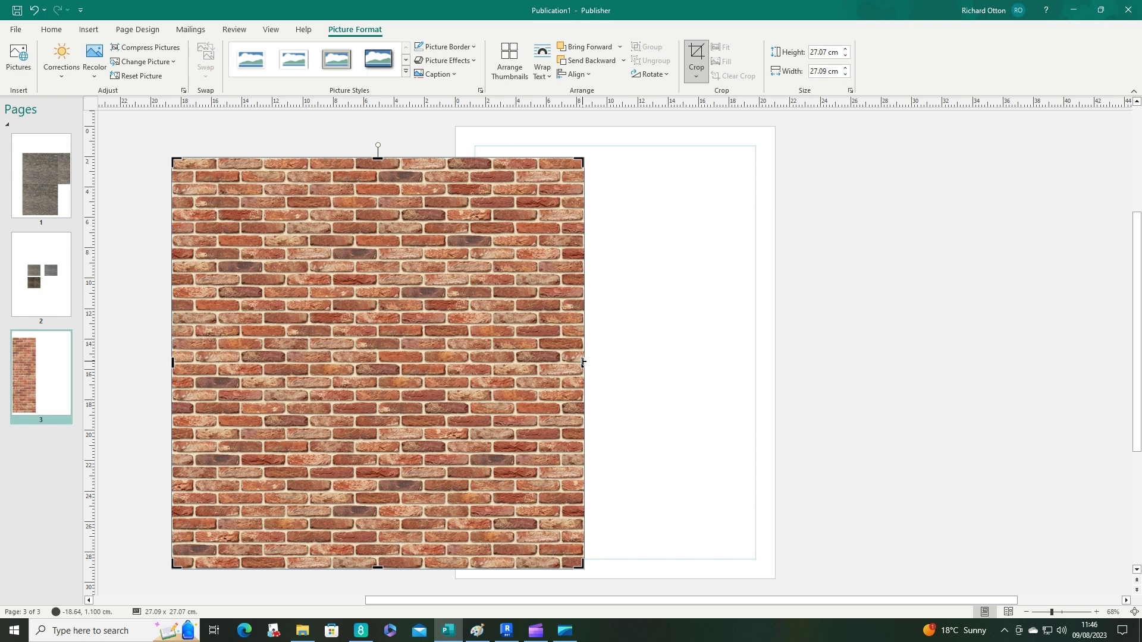
pyautogui.moveTo(582, 362)
pyautogui.mouseDown()
pyautogui.moveTo(544, 363)
pyautogui.moveTo(573, 364)
pyautogui.mouseUp()
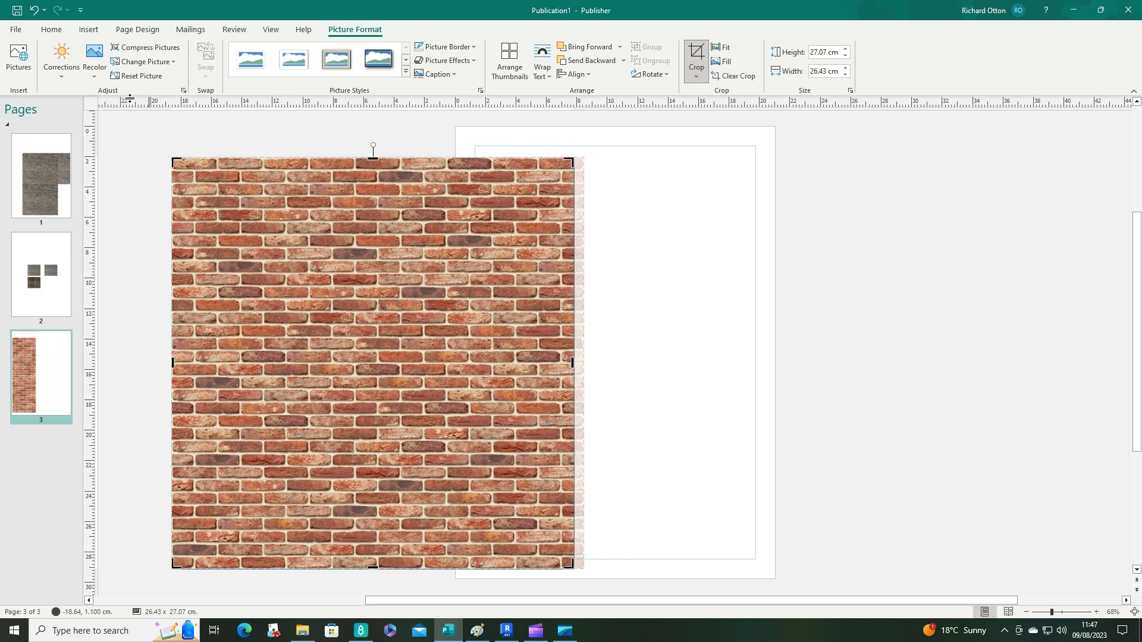
pyautogui.click(34, 10)
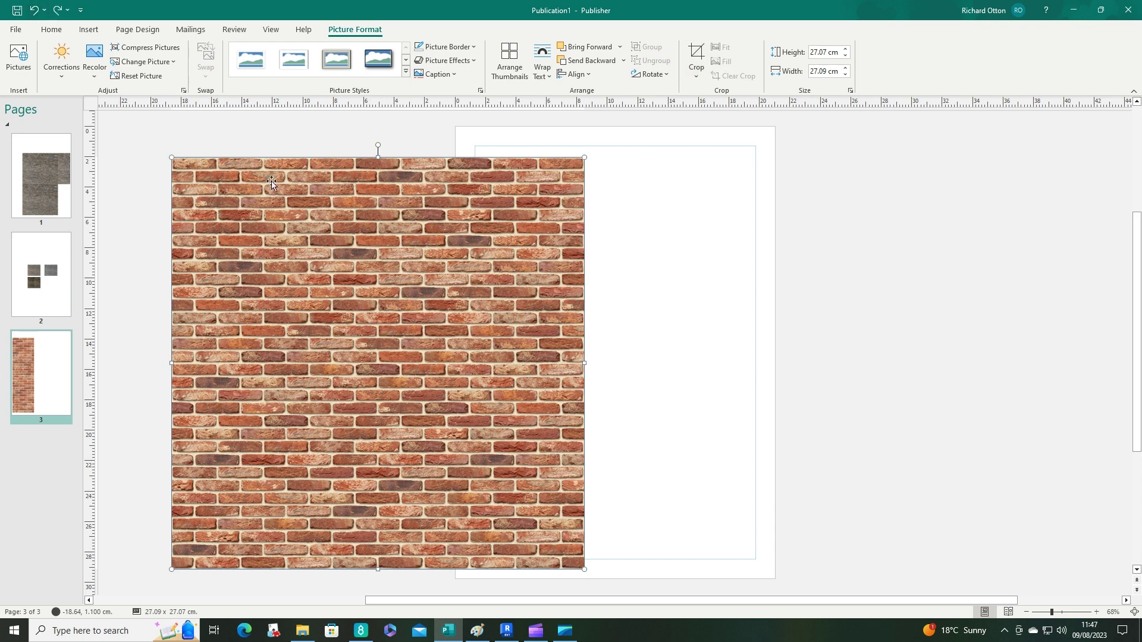
# - Place a duplicate of the brick picture to the right of the original
pyautogui.click(718, 392)
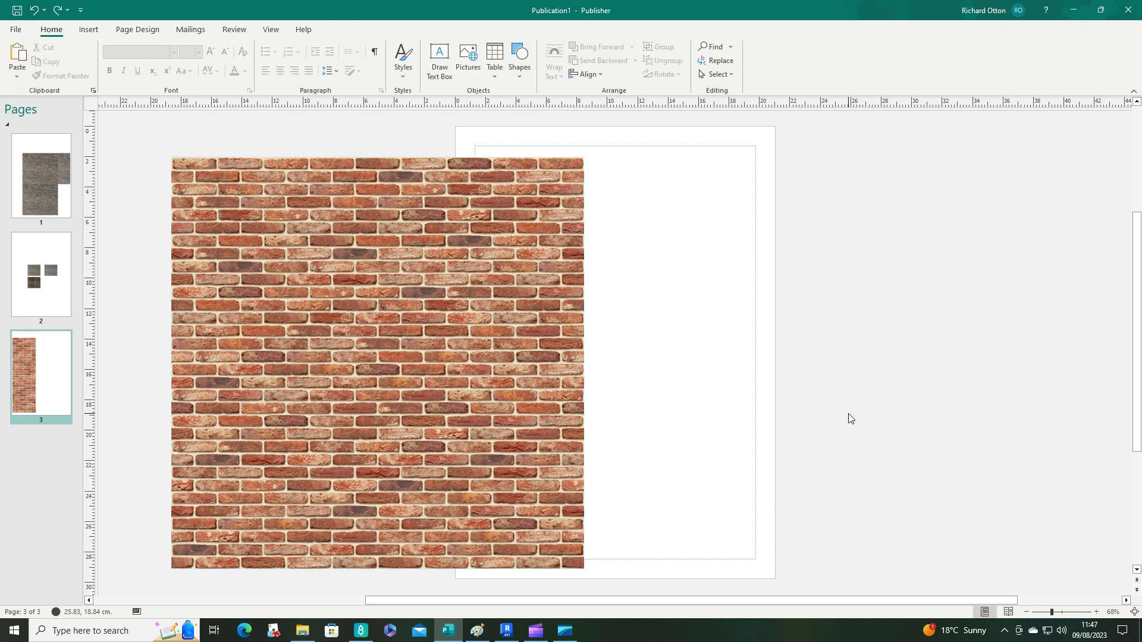
pyautogui.click(560, 421)
pyautogui.moveTo(561, 421); pyautogui.dragTo(989, 418)
pyautogui.click(1078, 389)
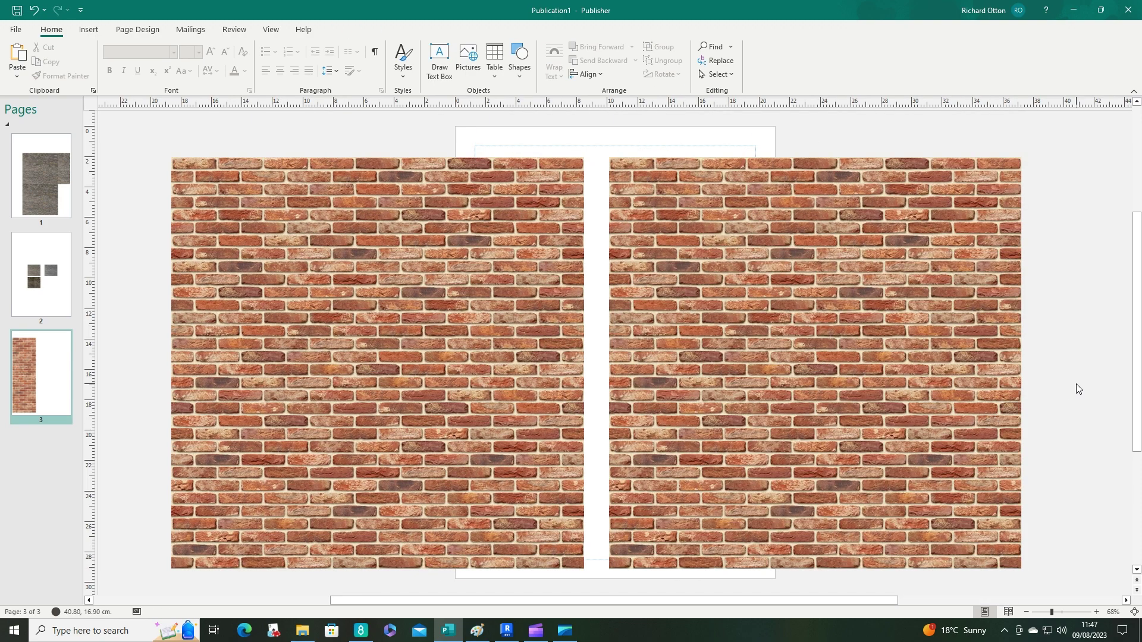
# - Recolor the duplicate brick picture to greyscale
pyautogui.rightClick(906, 404)
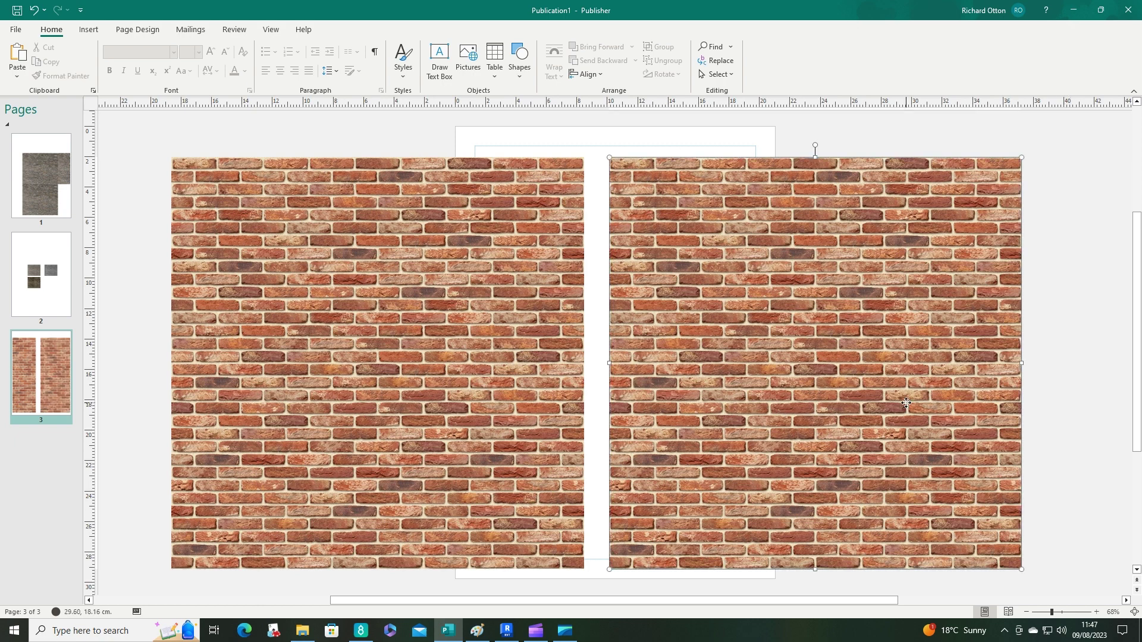
pyautogui.click(803, 350)
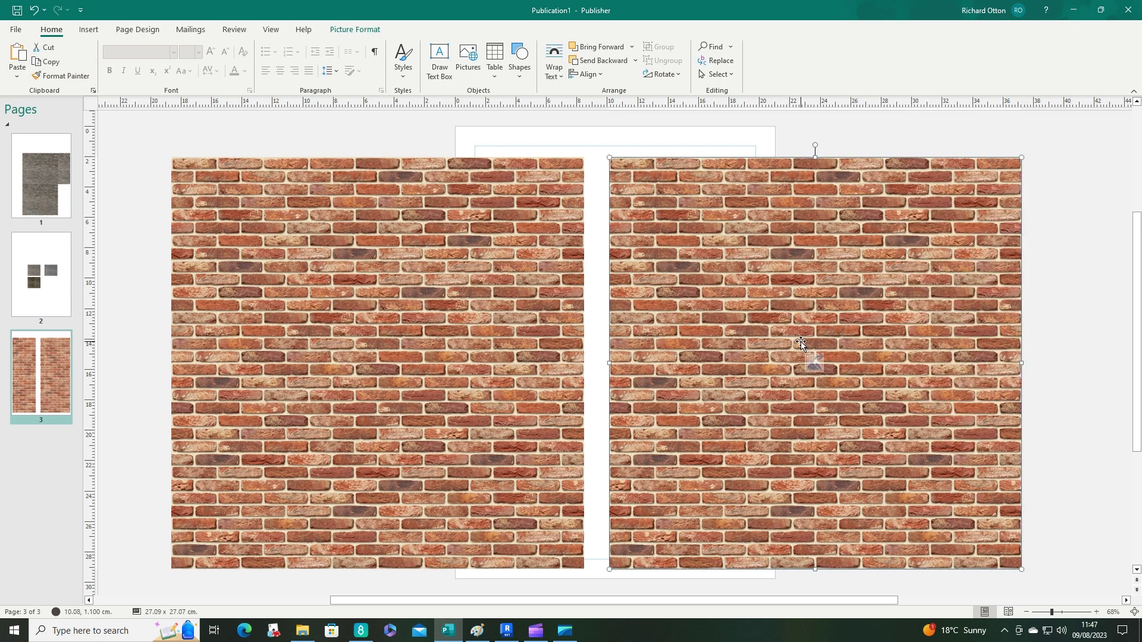
pyautogui.click(355, 30)
pyautogui.click(93, 74)
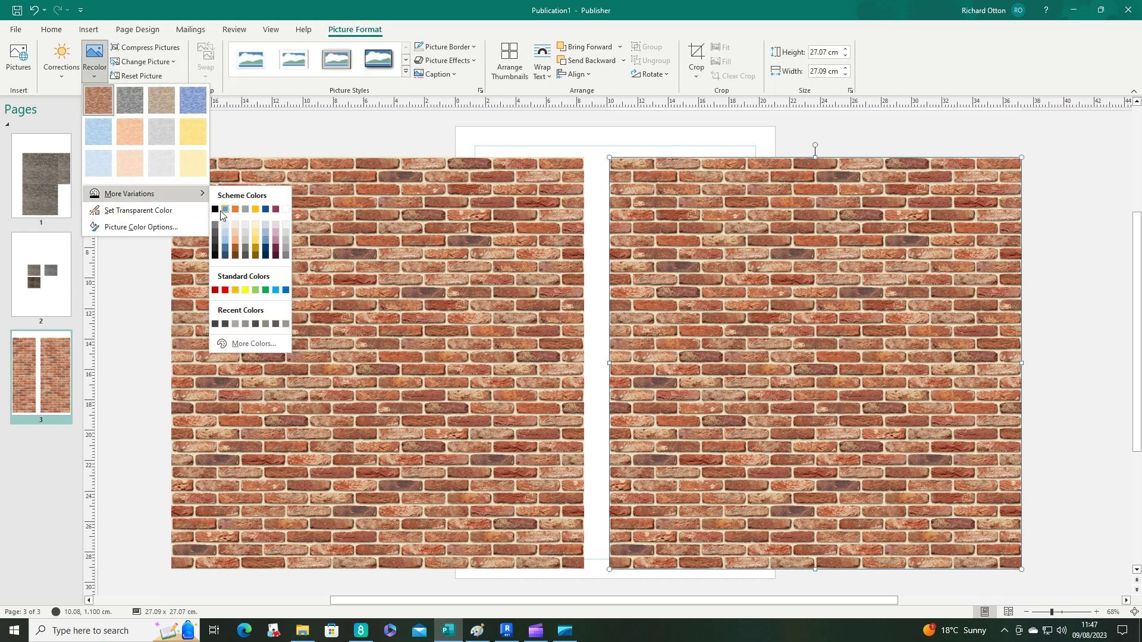
pyautogui.click(129, 100)
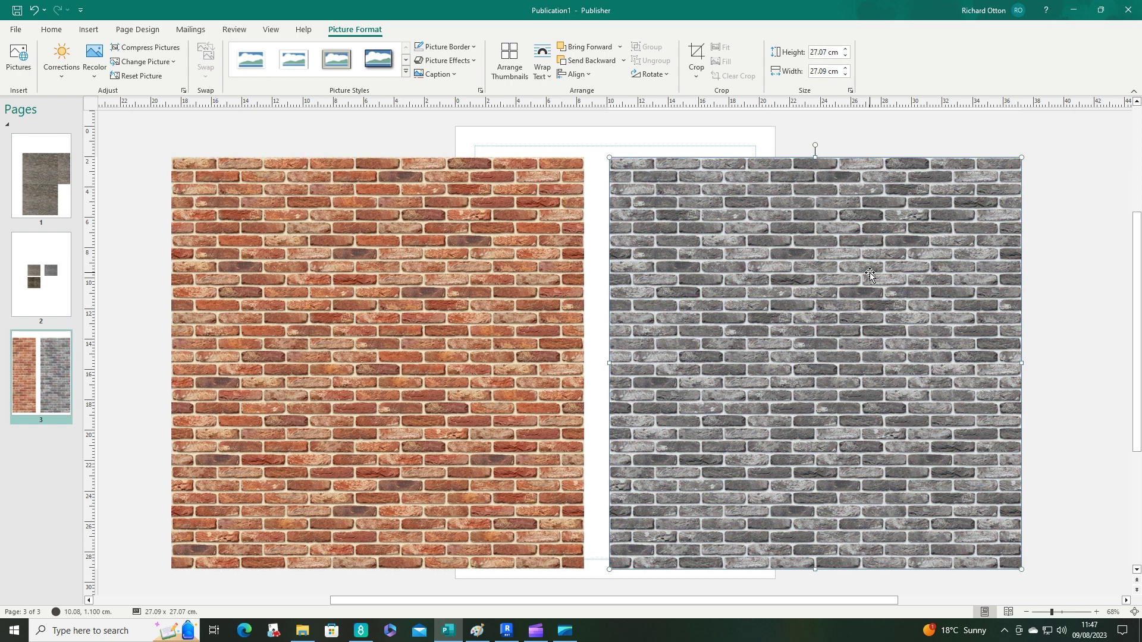
pyautogui.click(1097, 280)
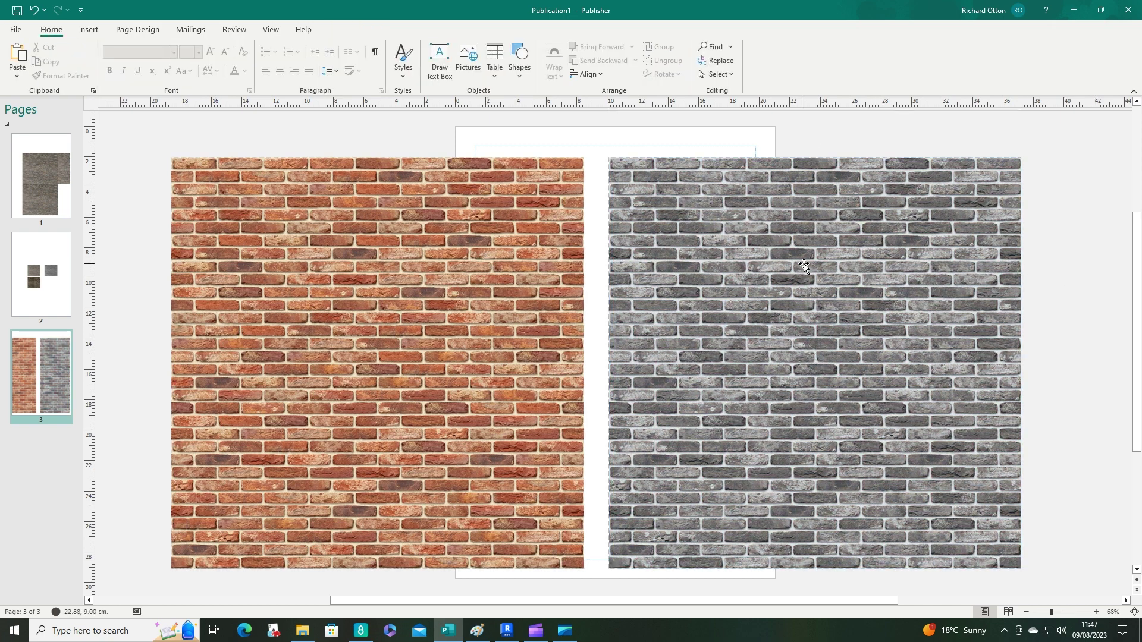
# - Save the coloured brick picture as a PNG named "brick victorian" in the Pictures folder
pyautogui.rightClick(340, 334)
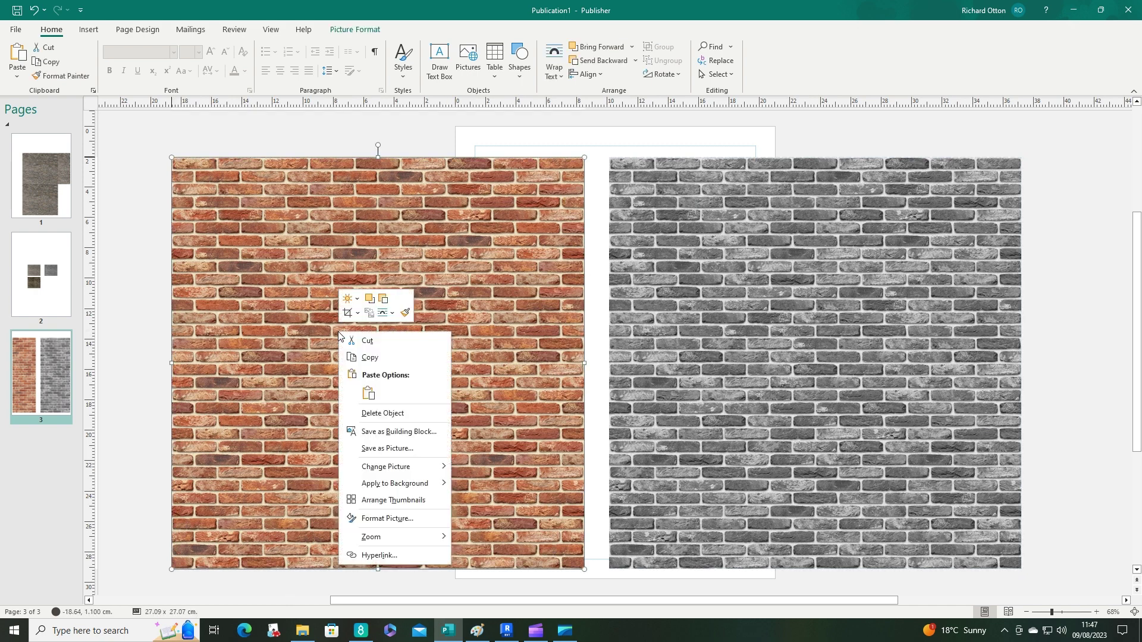
pyautogui.click(402, 448)
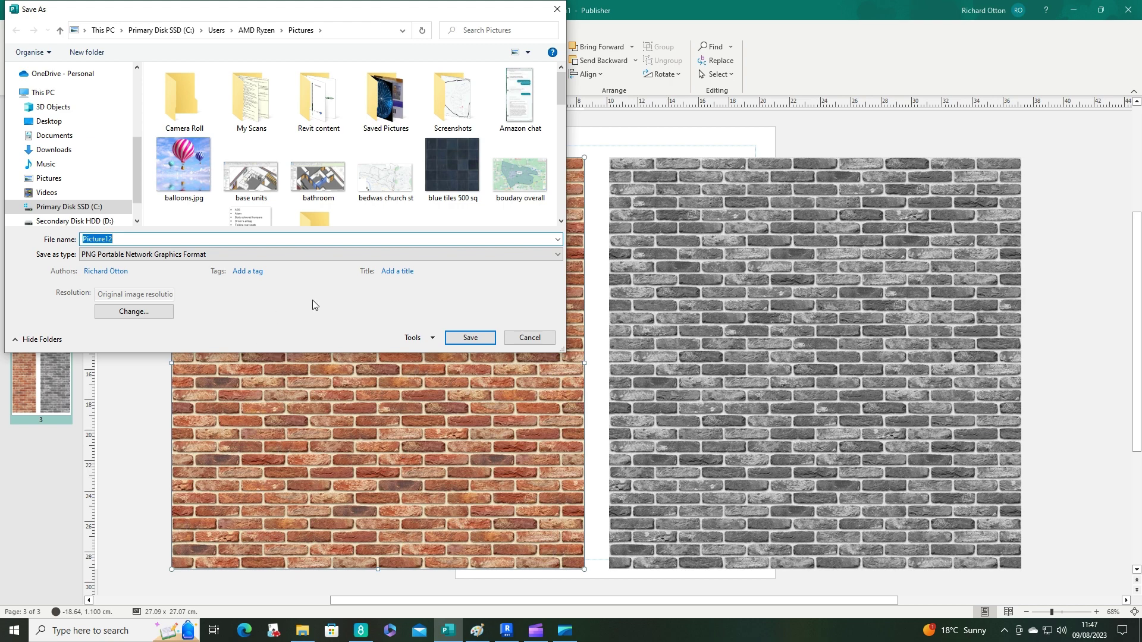
pyautogui.write('vi')
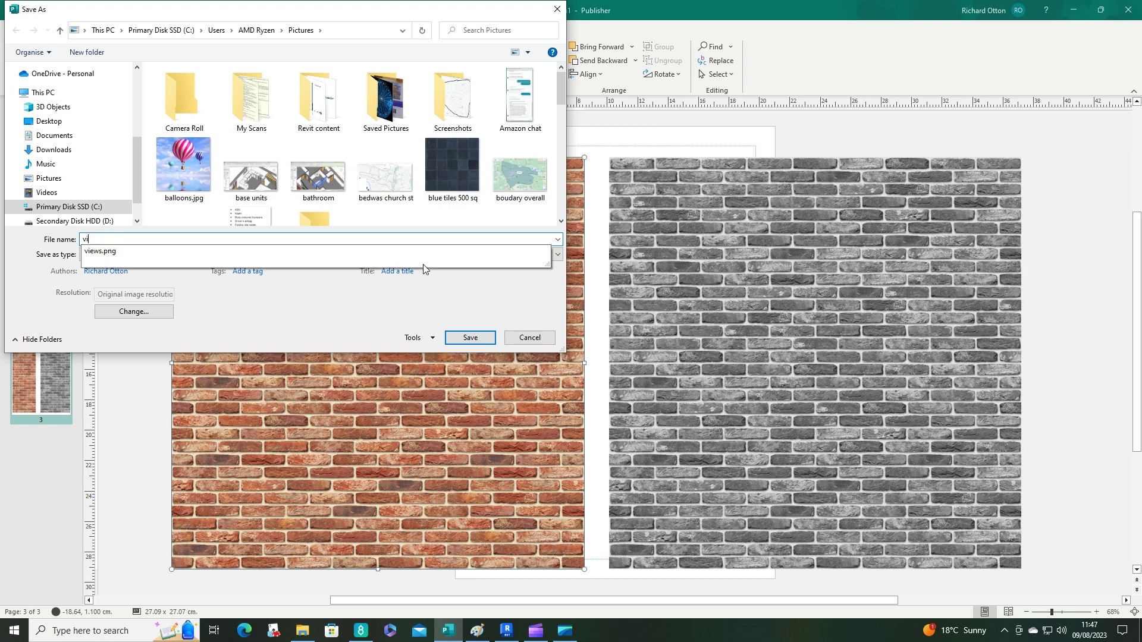
pyautogui.press('BackSpace')
pyautogui.press('BackSpace')
pyautogui.write('brick')
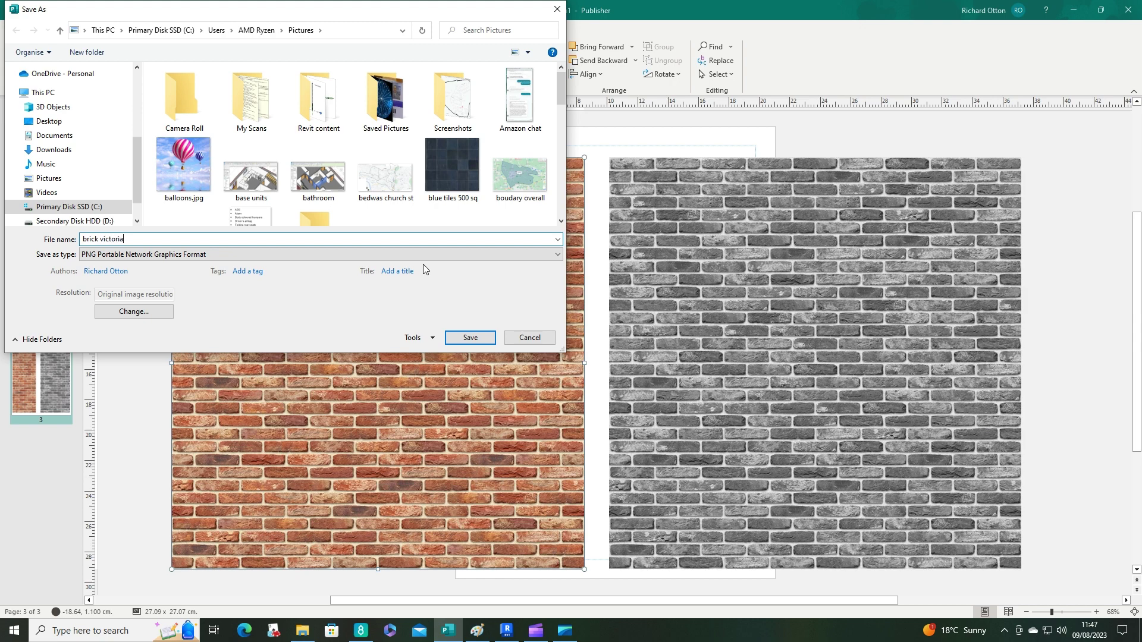
# - Save the greyscale brick picture as a PNG named "brick victorian bw" in the Pictures folder
pyautogui.rightClick(758, 330)
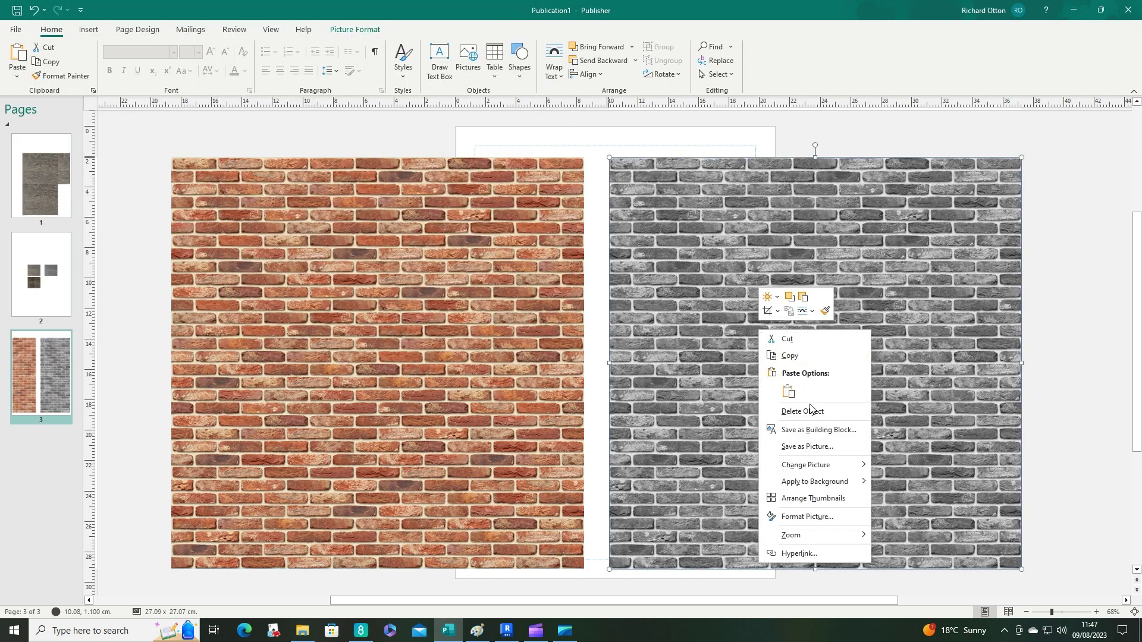
pyautogui.click(807, 446)
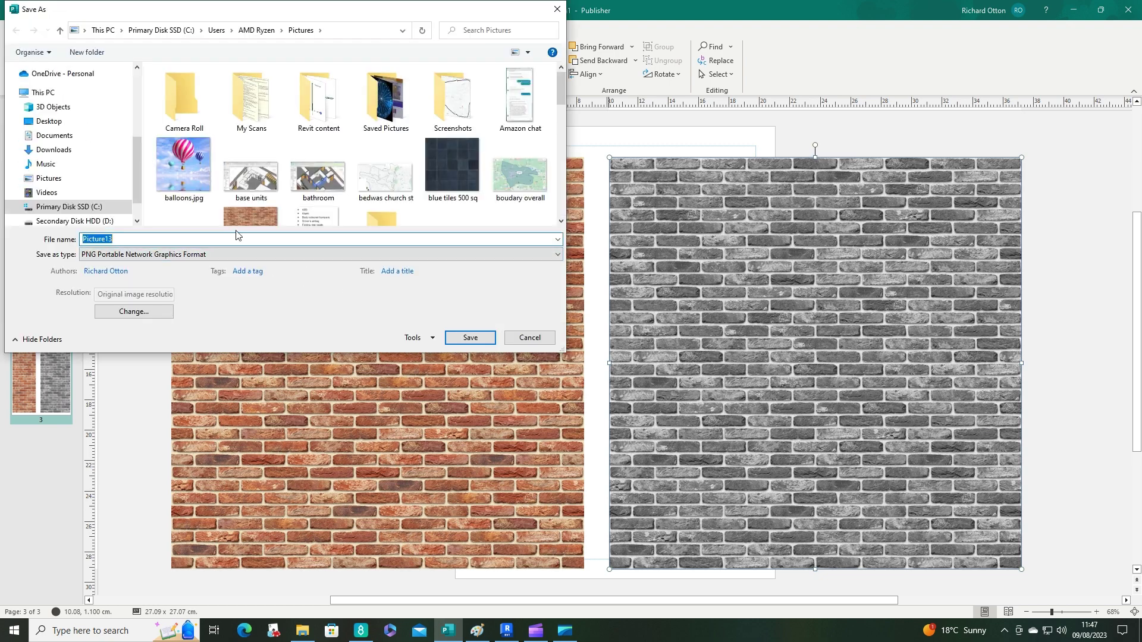
pyautogui.write('brick vi')
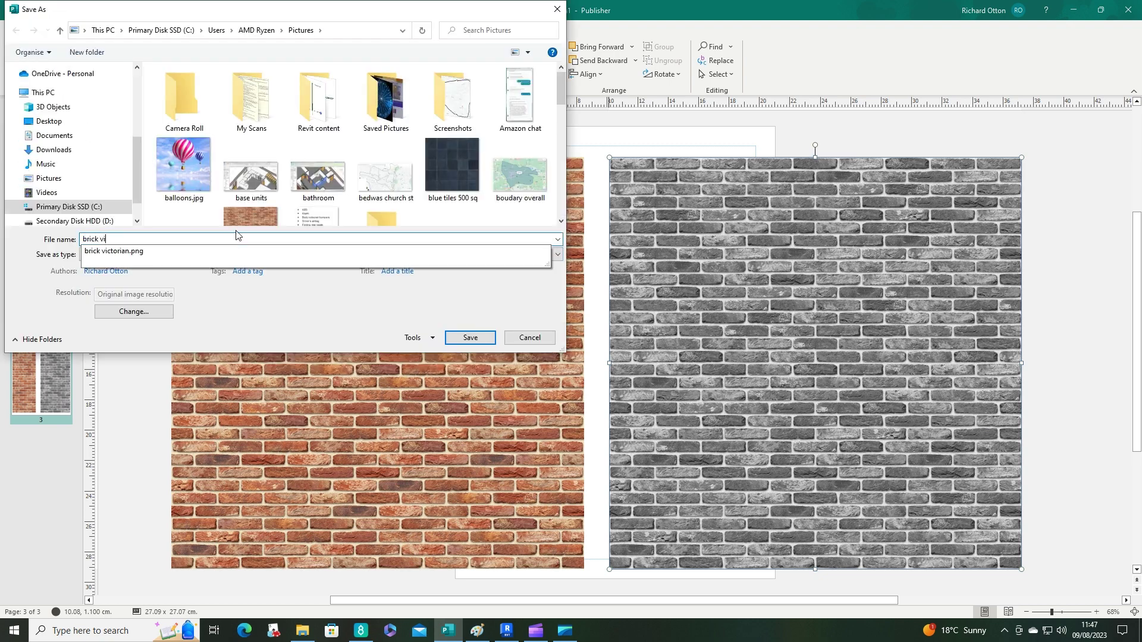
pyautogui.write('ctorian bw')
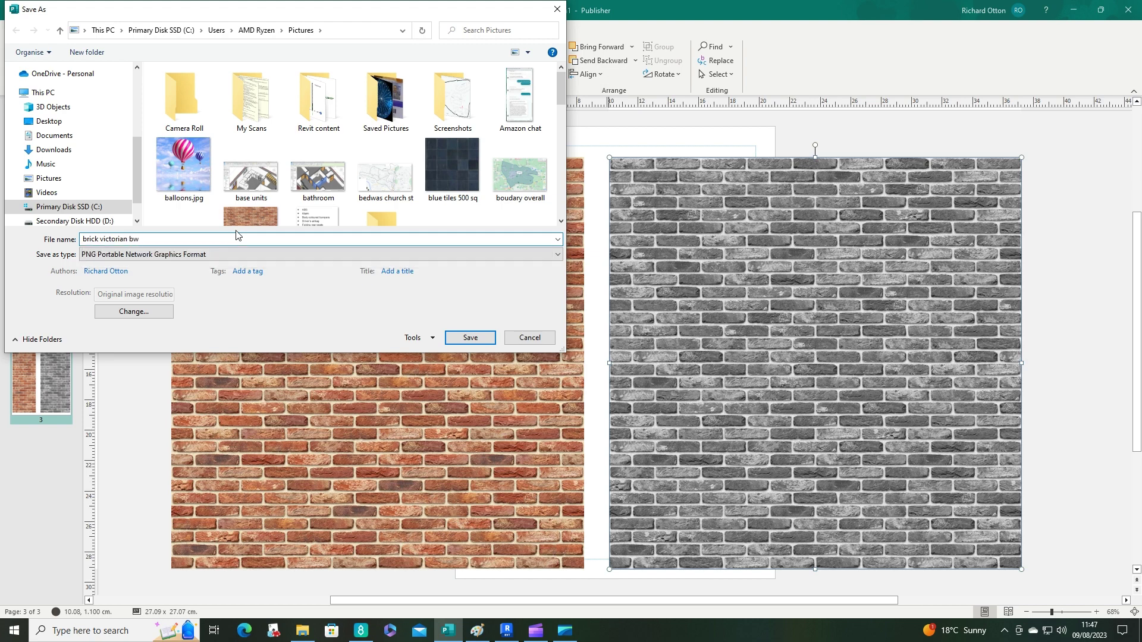
pyautogui.press('Return')
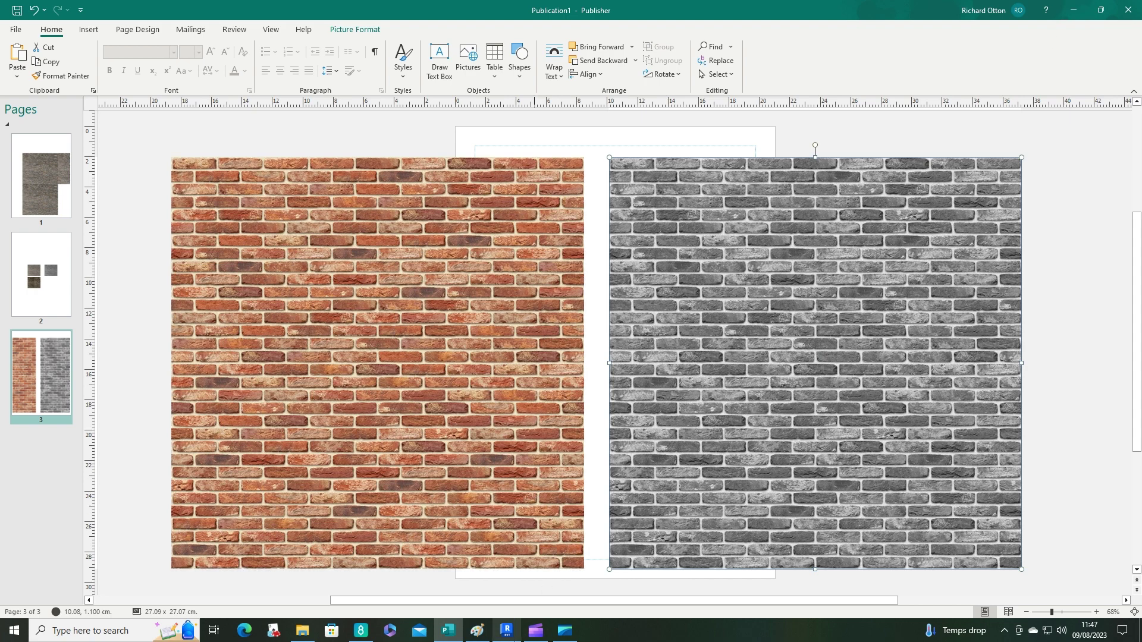
# - Switch to Revit, open the Material Browser beside the wall, and search the materials for "brick"
pyautogui.click(506, 630)
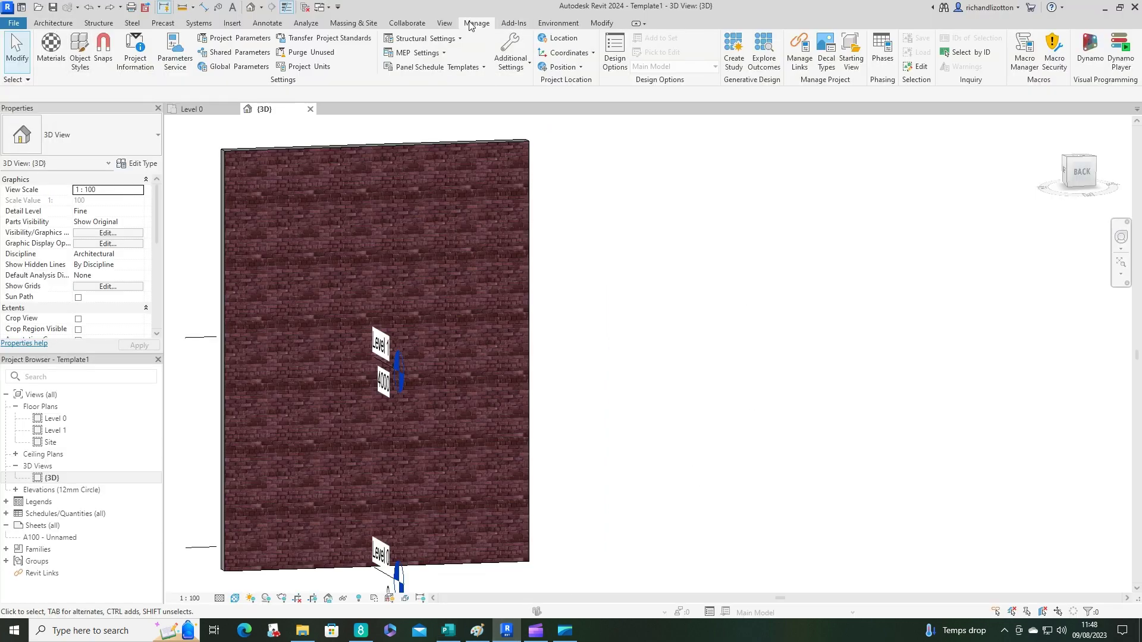
pyautogui.click(56, 50)
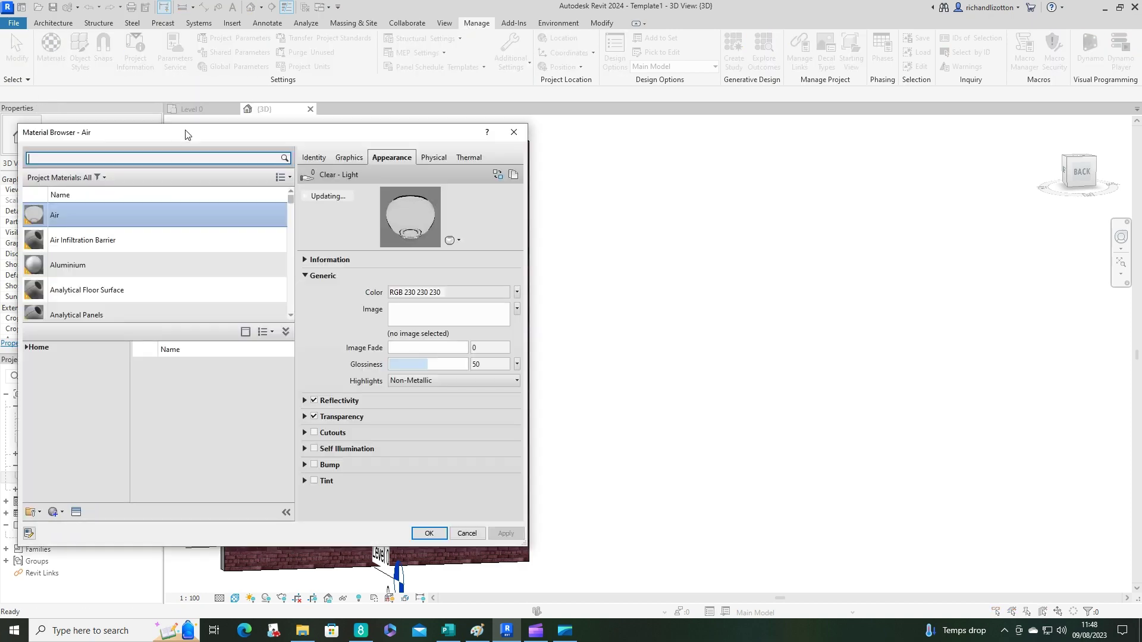
pyautogui.moveTo(186, 134); pyautogui.dragTo(727, 155)
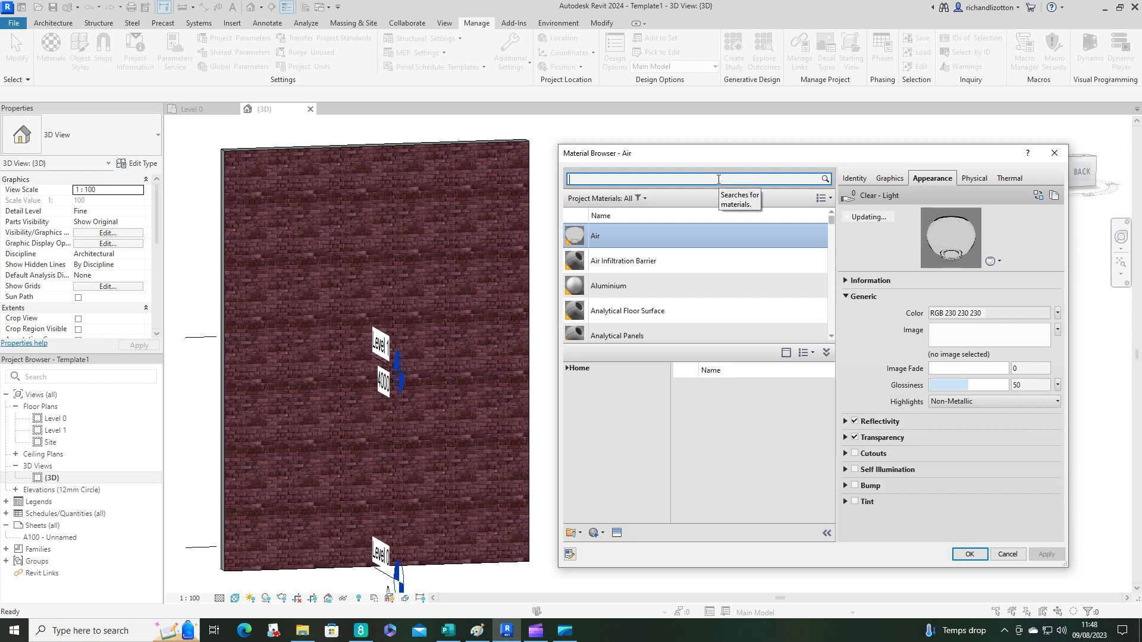
pyautogui.click(719, 179)
pyautogui.write('brick')
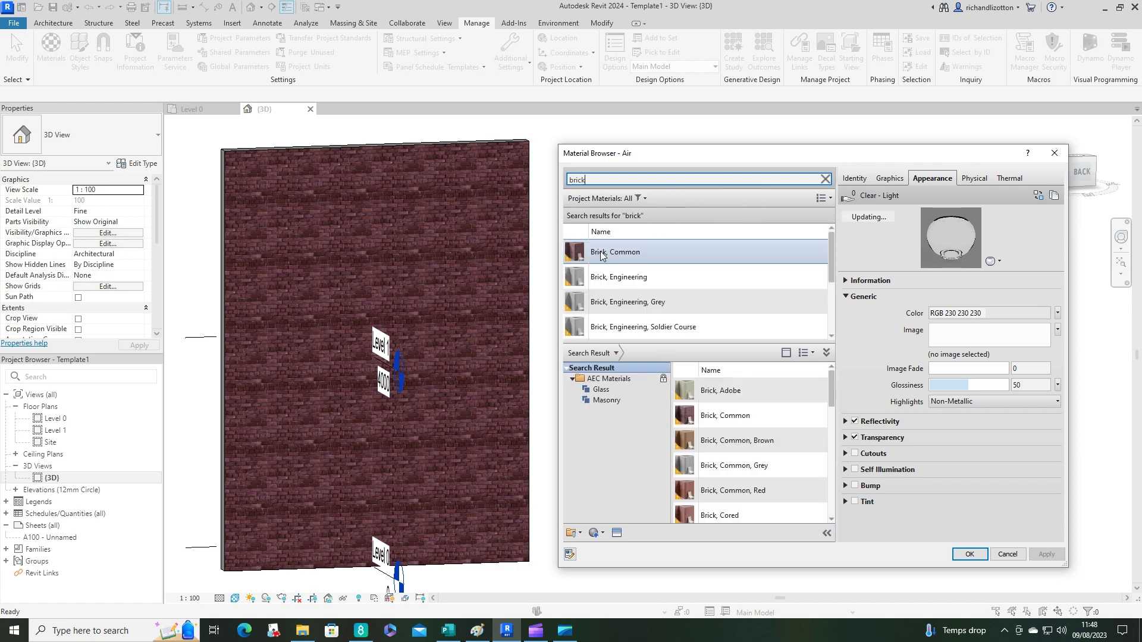
# - Duplicate the project material Brick, Common together with its assets
pyautogui.click(644, 252)
pyautogui.rightClick(665, 256)
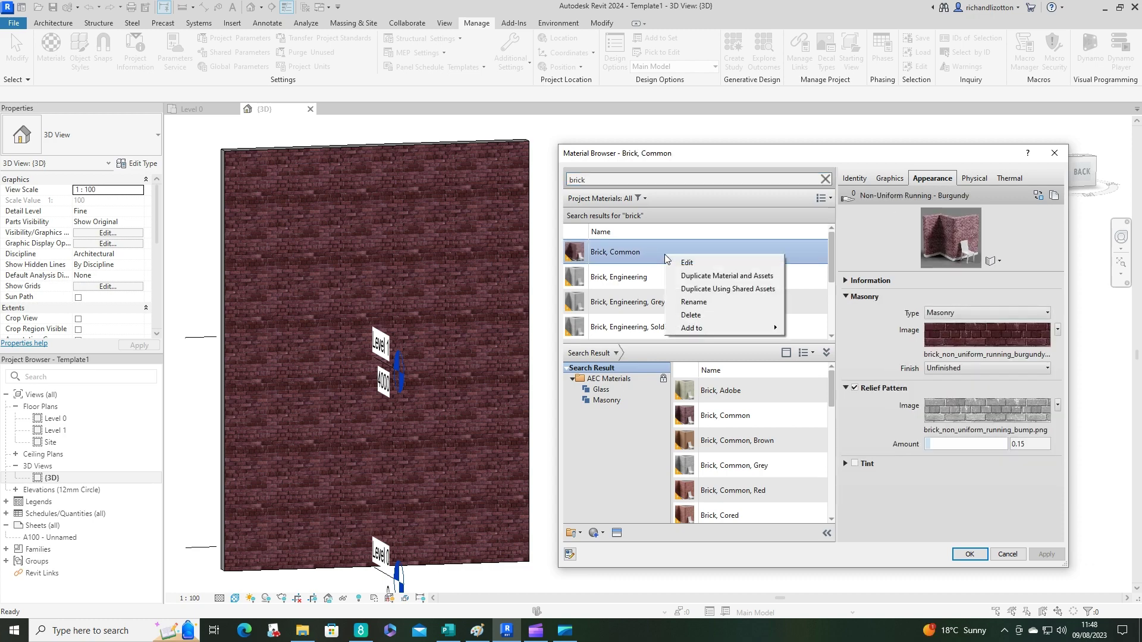
pyautogui.click(740, 277)
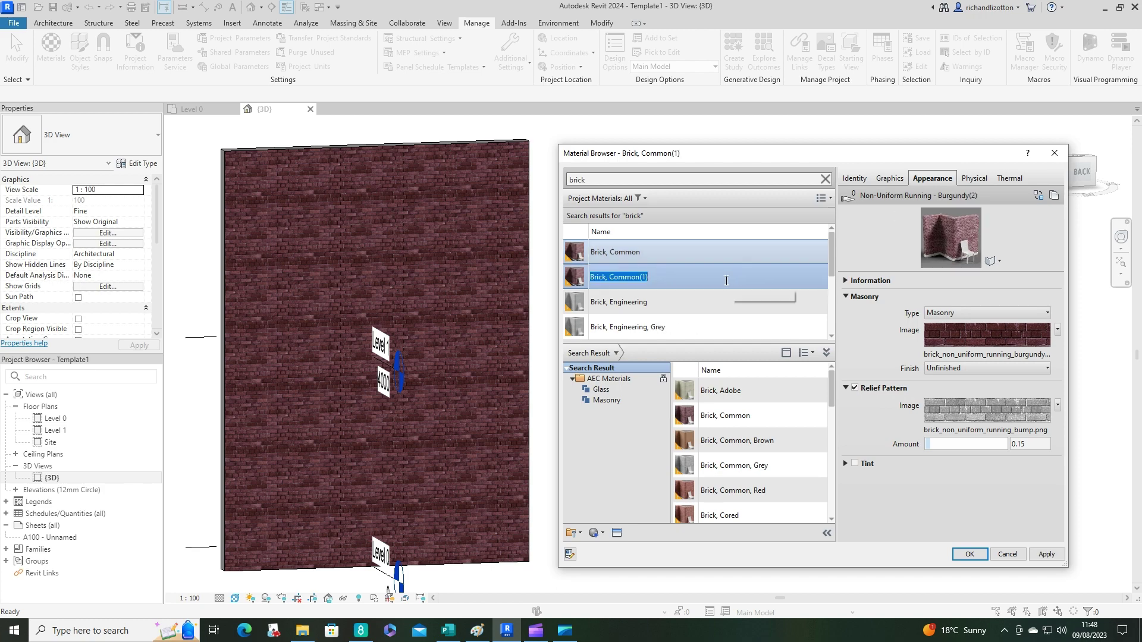
# - Rename the duplicated brick material, replacing the number suffix with "Victorian"
pyautogui.click(656, 277)
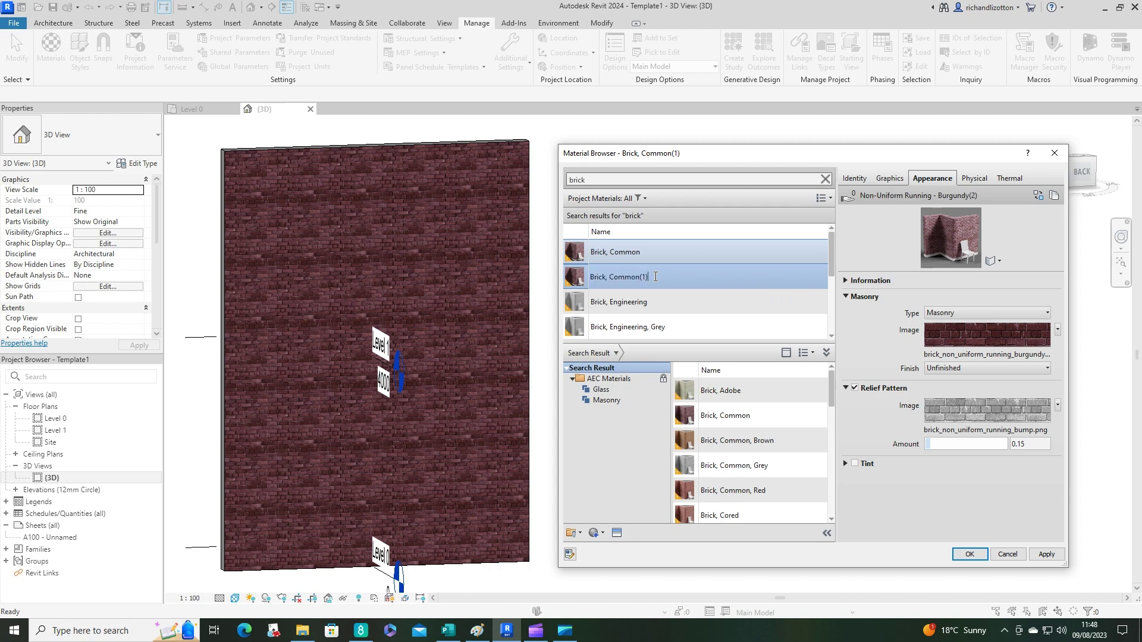
pyautogui.press('BackSpace')
pyautogui.press('BackSpace')
pyautogui.press('BackSpace')
pyautogui.press('BackSpace')
pyautogui.write('Victorian')
# - Replace the Victorian brick's masonry appearance image with "brick victorian.png" from the Pictures folder
pyautogui.click(951, 355)
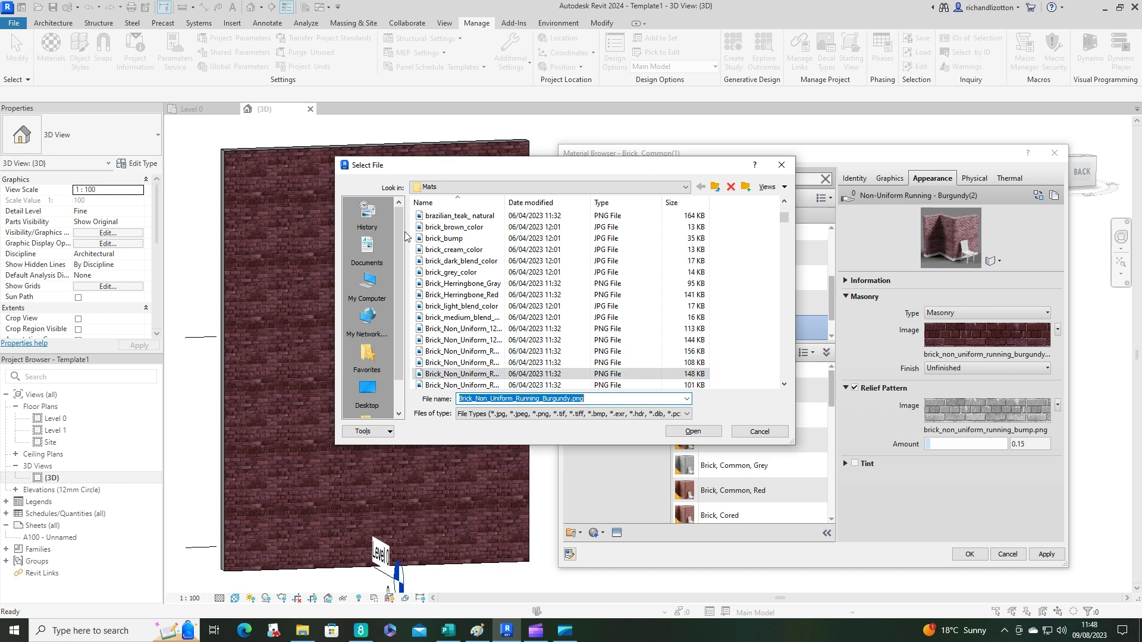
pyautogui.click(368, 283)
pyautogui.doubleClick(443, 290)
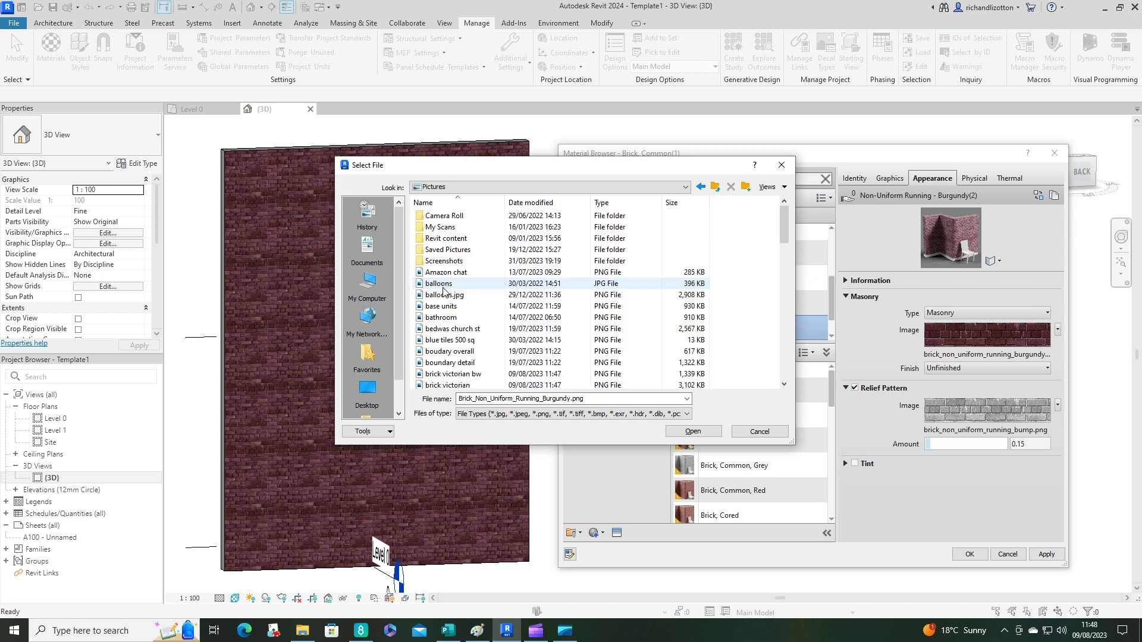
pyautogui.click(462, 386)
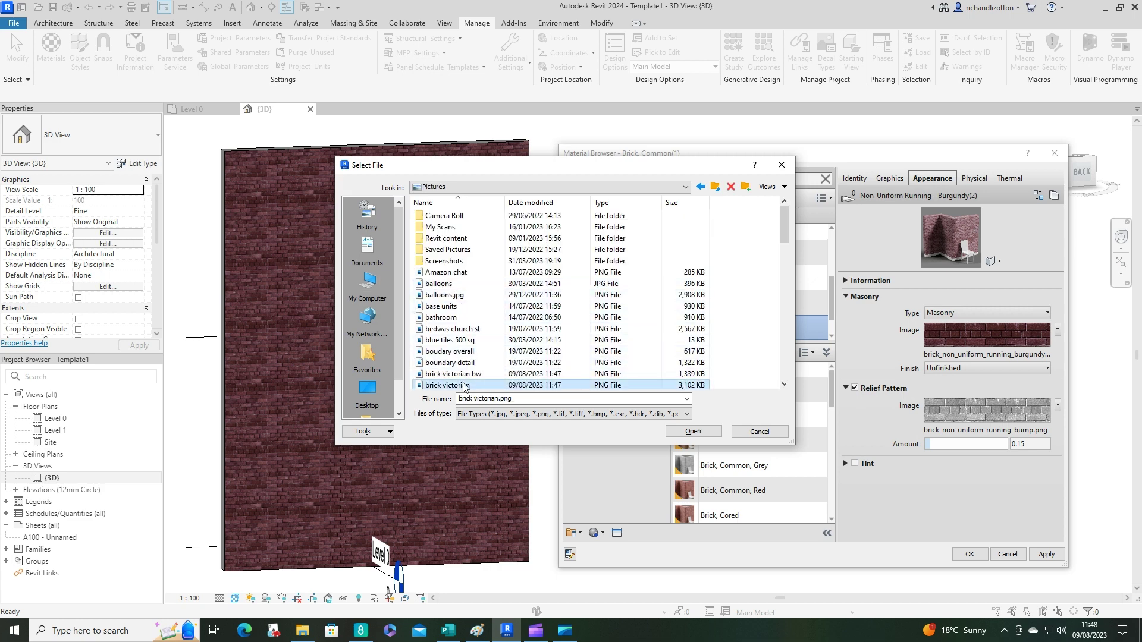
pyautogui.click(693, 431)
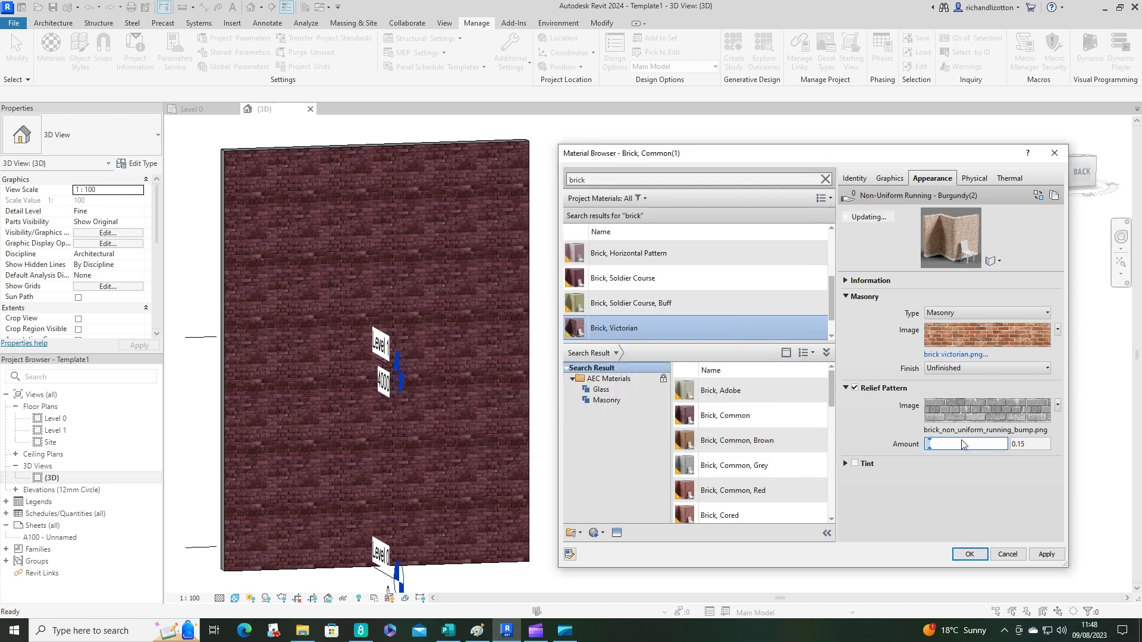
# - Replace the Victorian brick's relief pattern image with "brick victorian bw.png" from the Pictures folder
pyautogui.click(941, 430)
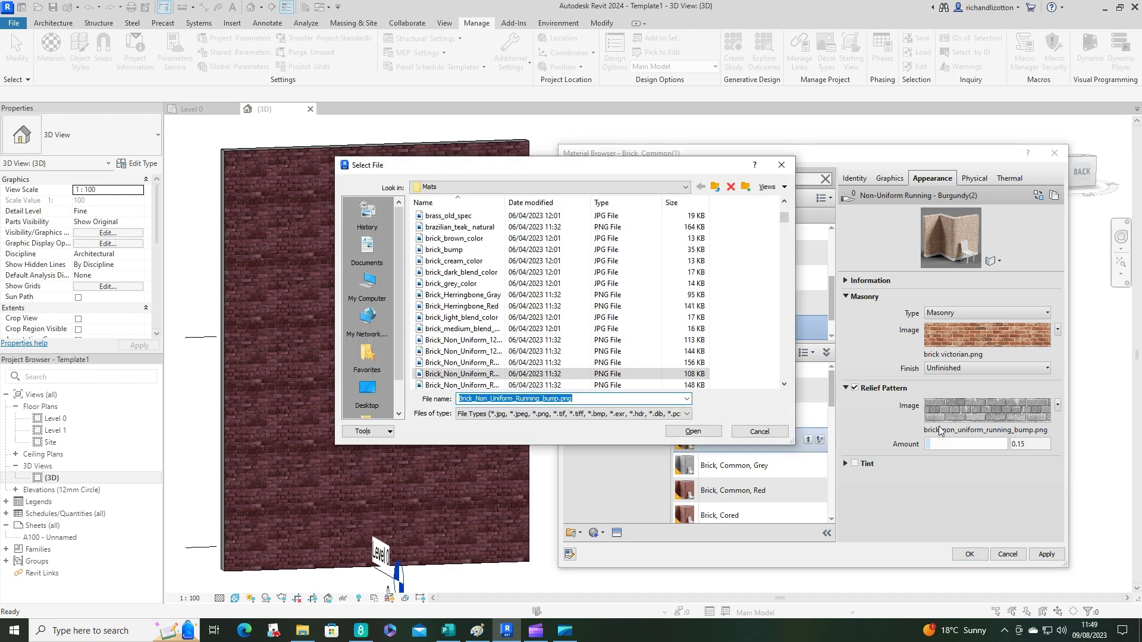
pyautogui.click(367, 283)
pyautogui.doubleClick(452, 289)
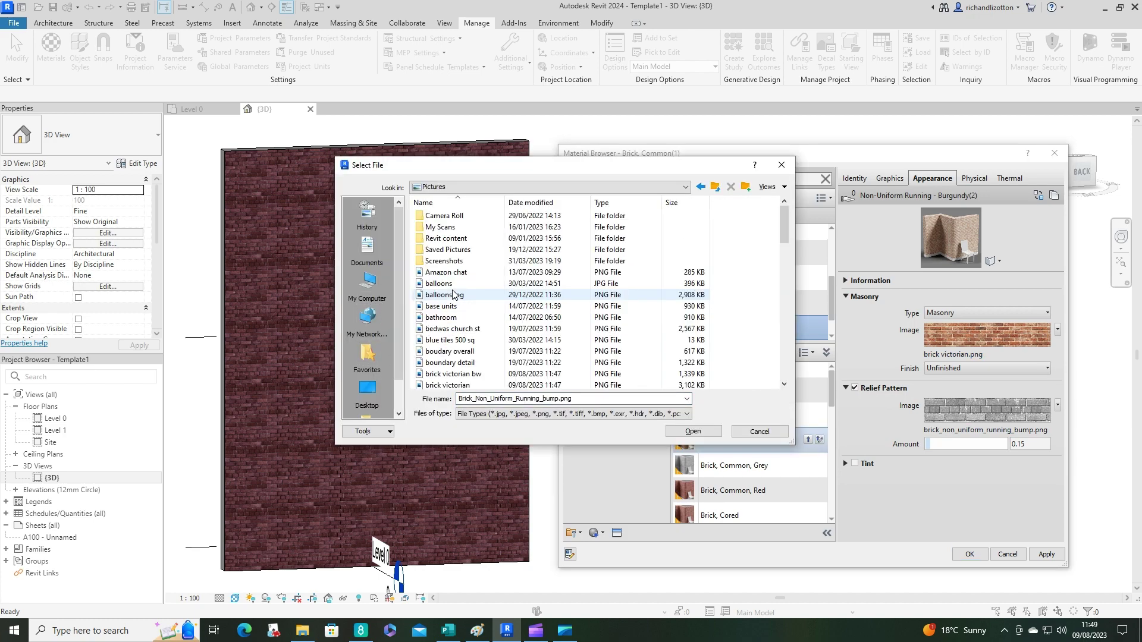
pyautogui.click(452, 373)
pyautogui.click(691, 431)
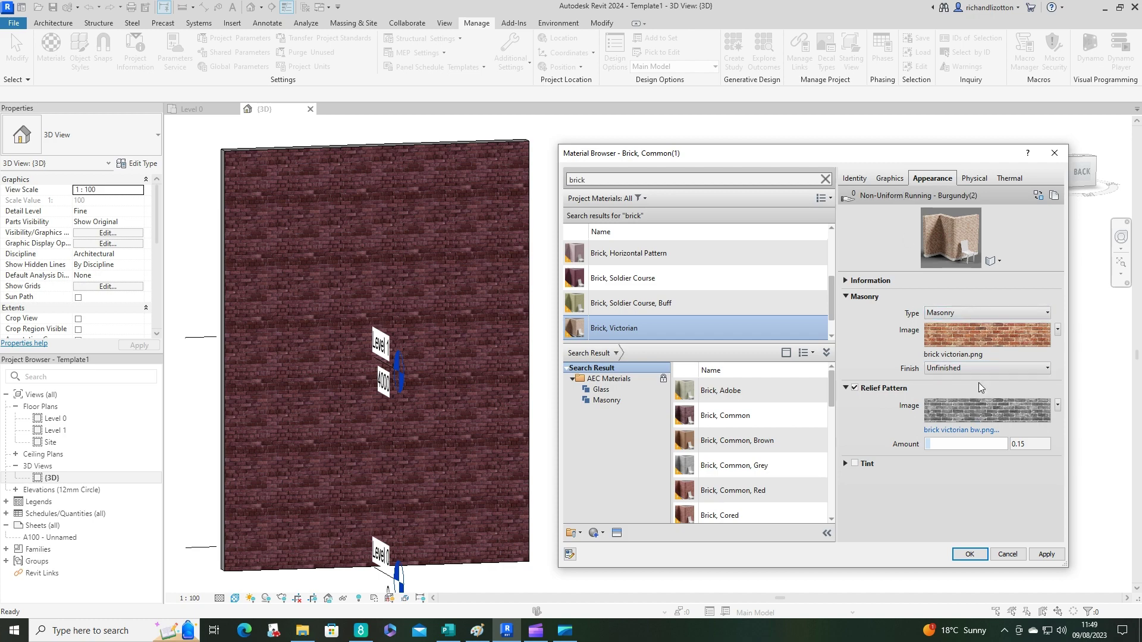
# - Show the Victorian brick's graphics settings, check the brick picture's colour in Publisher, and return to Revit
pyautogui.click(895, 180)
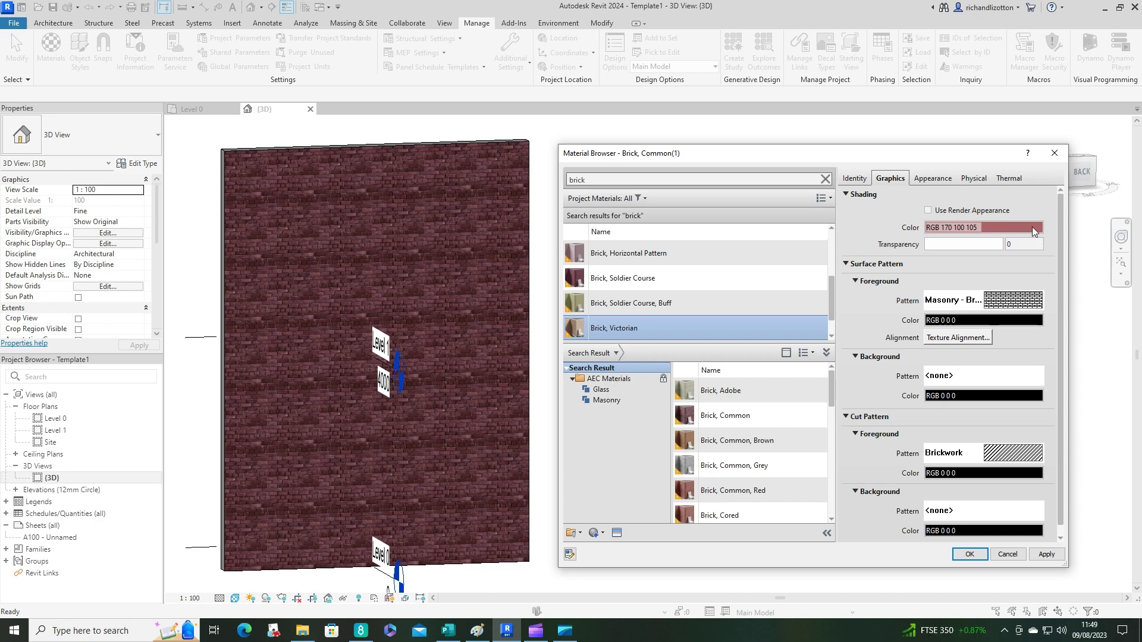
pyautogui.click(456, 633)
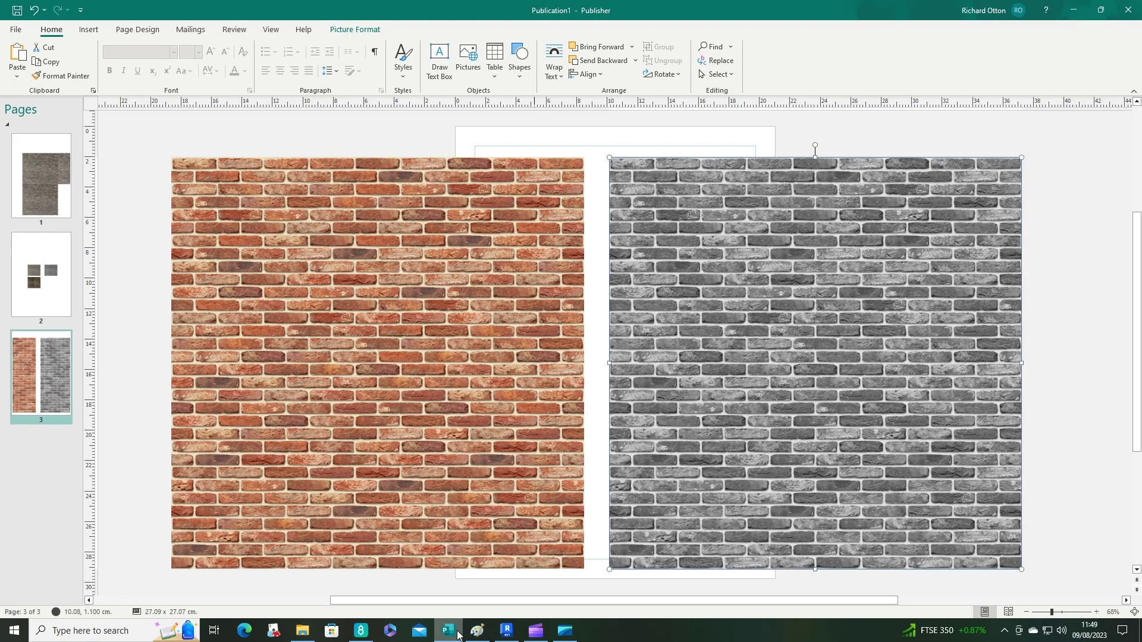
pyautogui.click(506, 632)
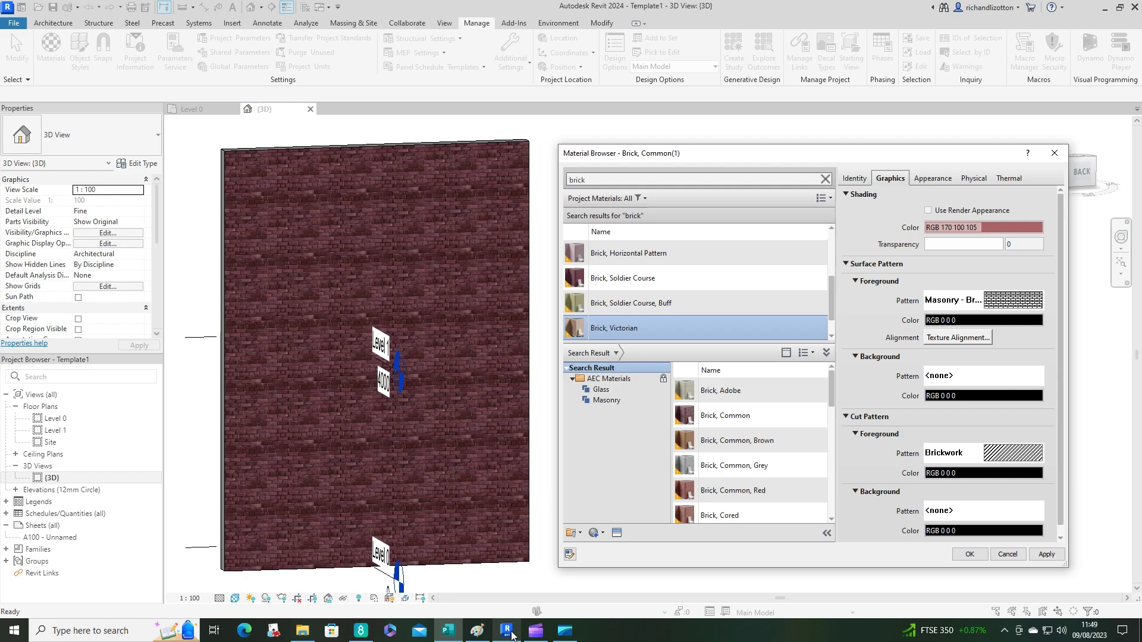
# - Set the Victorian brick's shading colour to a dark orange, RGB 206-67-0, apply it and close the Material Browser
pyautogui.click(1030, 228)
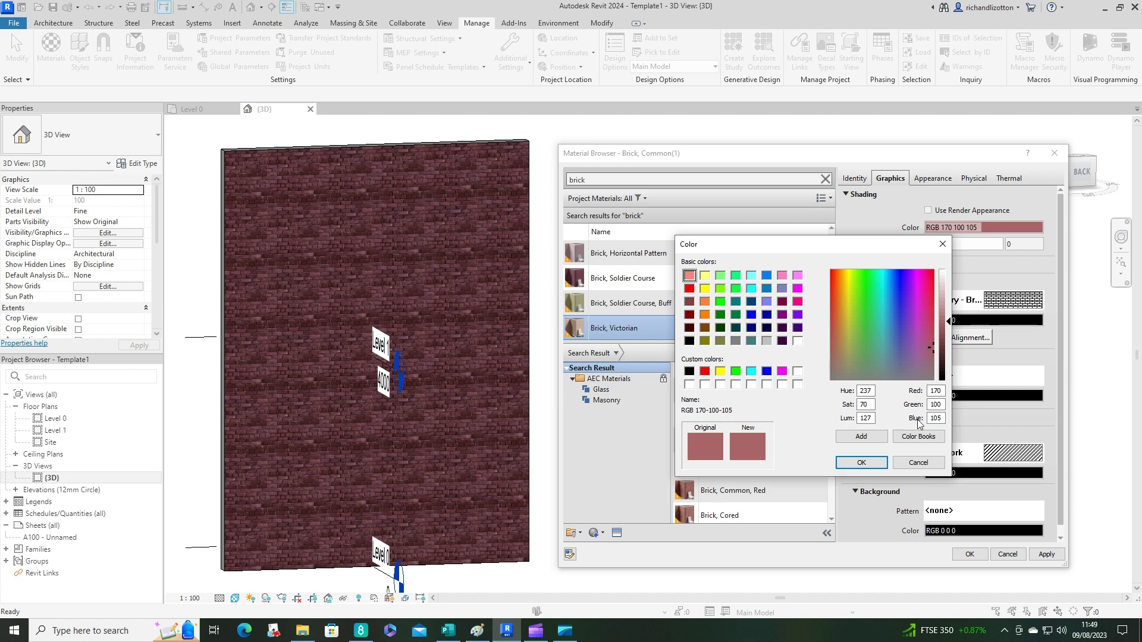
pyautogui.click(705, 302)
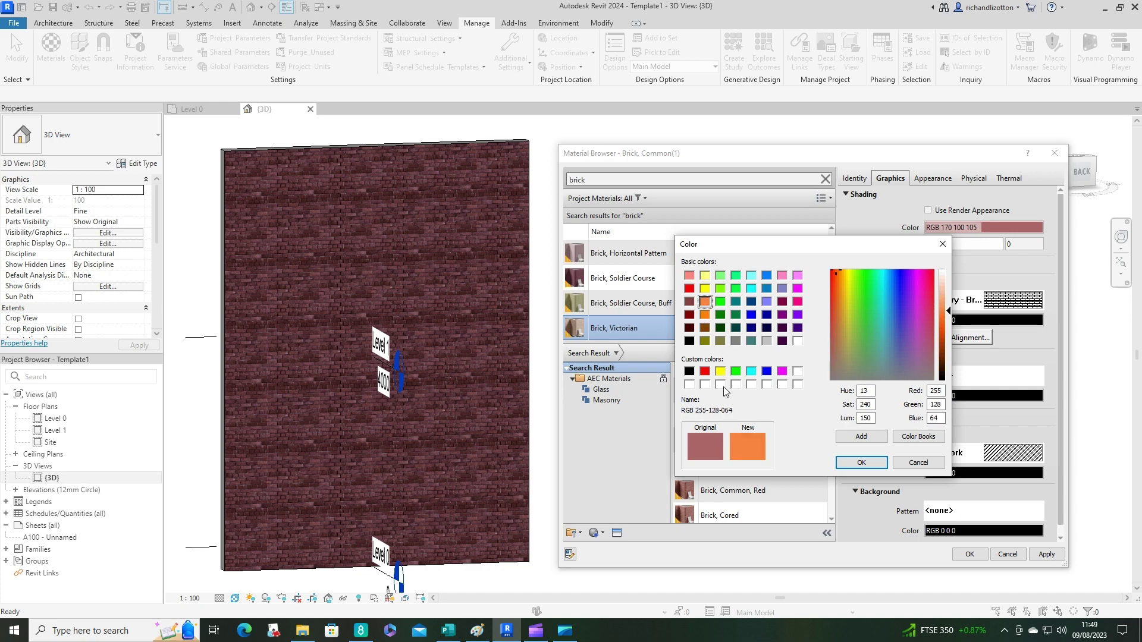
pyautogui.moveTo(949, 310); pyautogui.dragTo(950, 339)
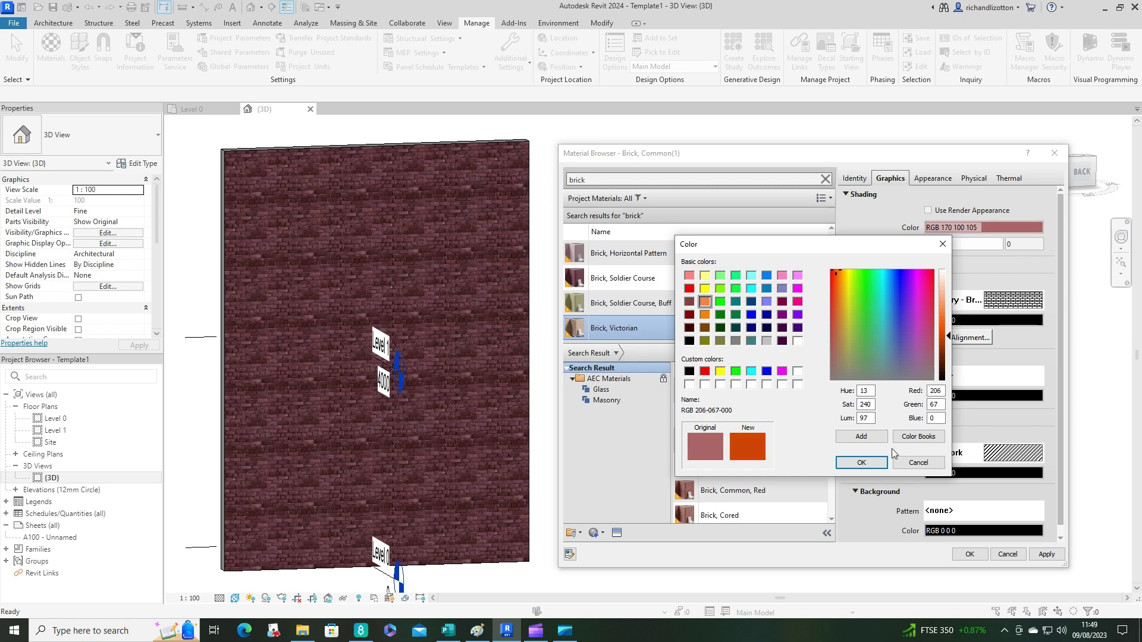
pyautogui.click(865, 463)
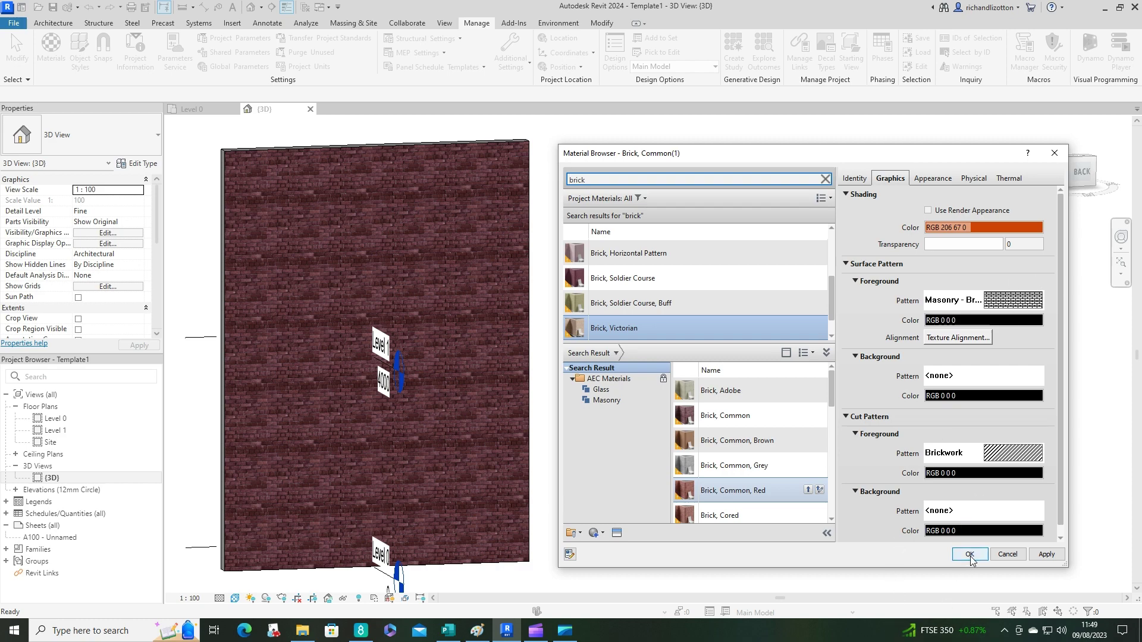
pyautogui.click(1045, 555)
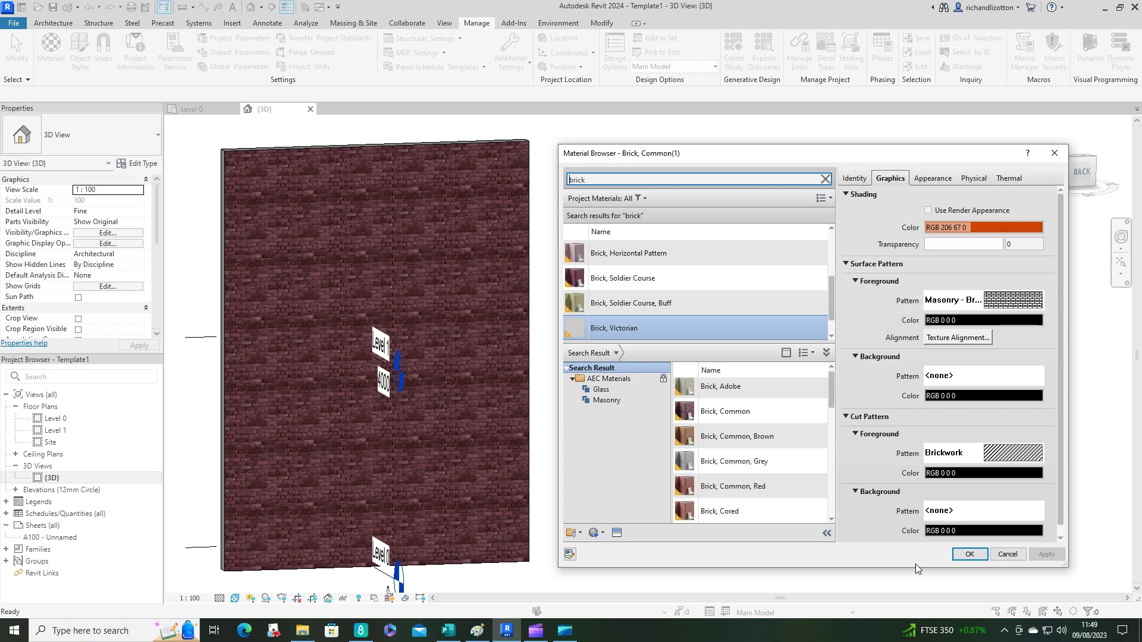
pyautogui.click(963, 555)
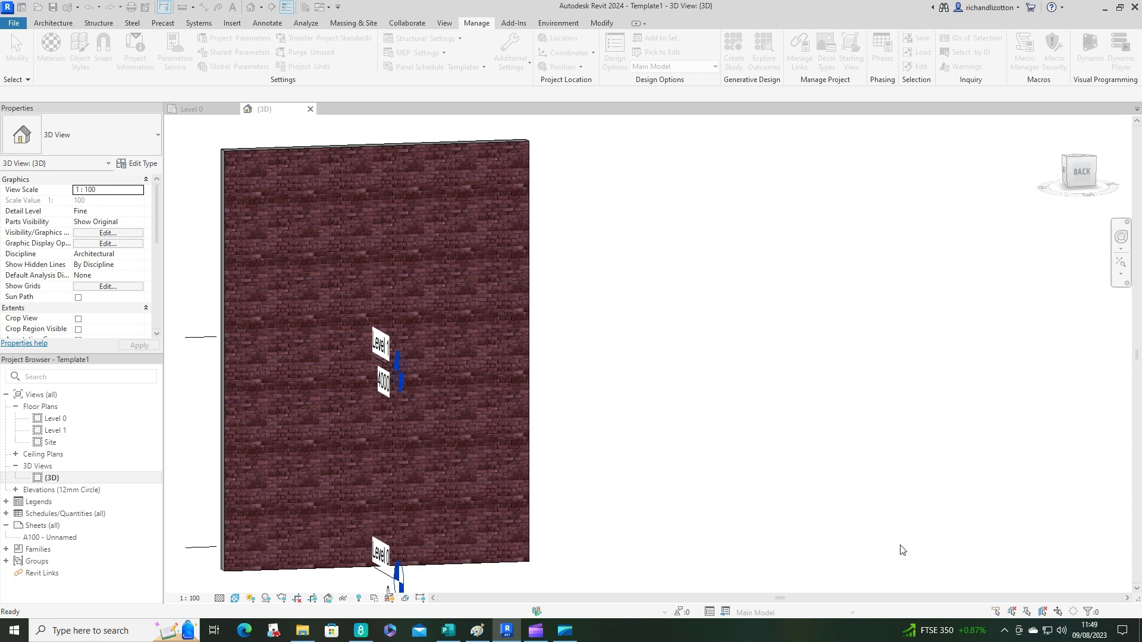
# - Assign the Brick, Victorian material to the exterior Finish 1 layer in the wall type's structure and confirm the type changes
pyautogui.click(530, 348)
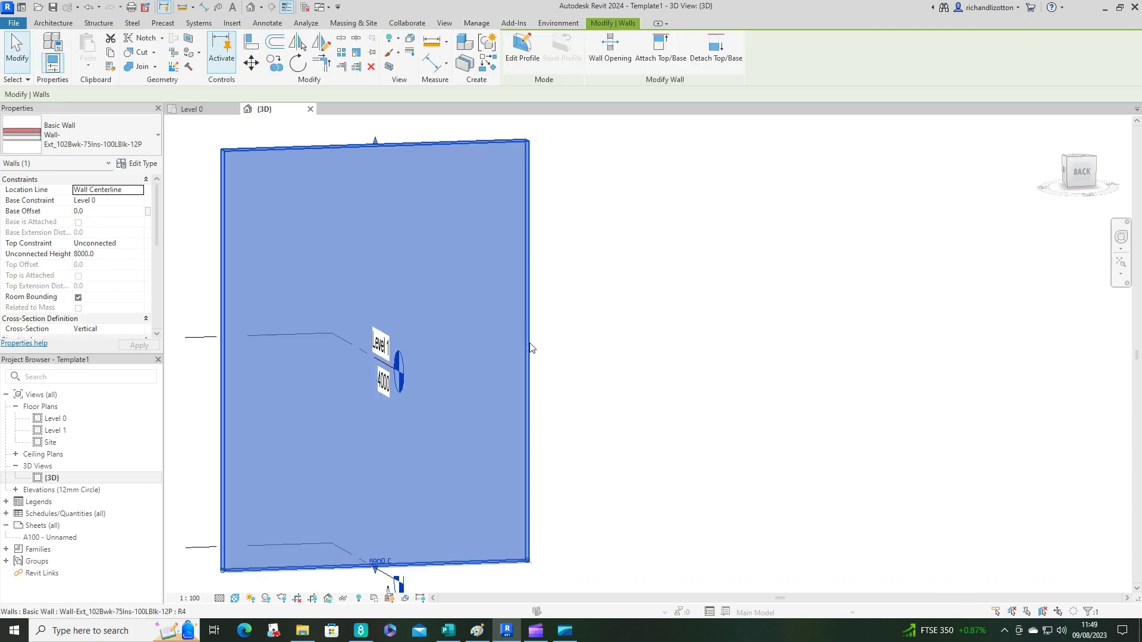
pyautogui.click(139, 164)
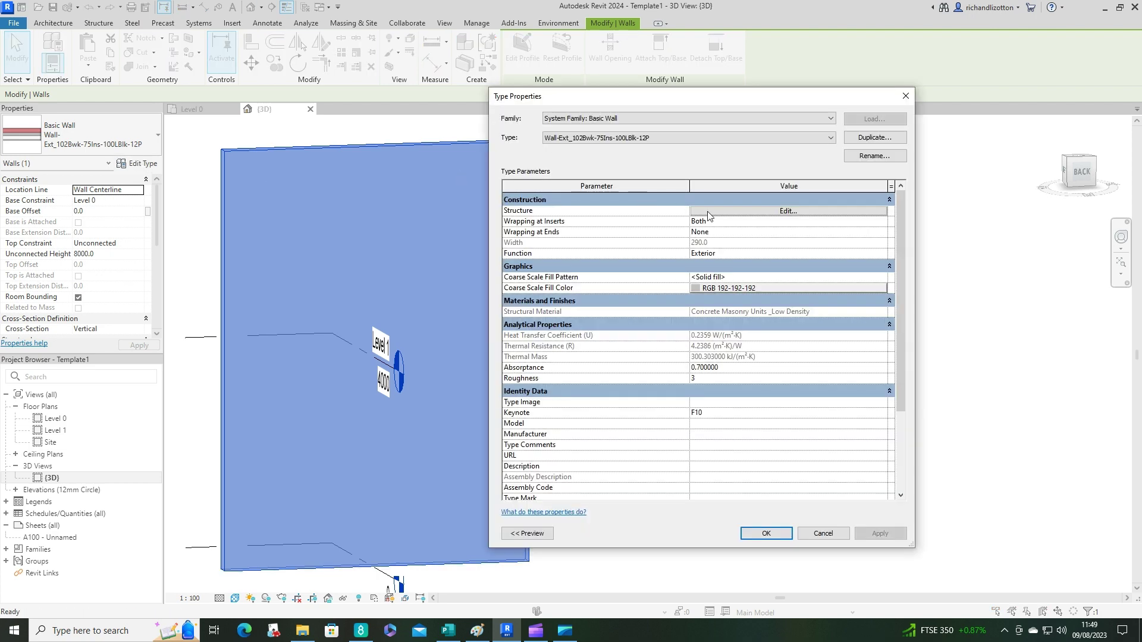
pyautogui.click(752, 212)
pyautogui.click(665, 200)
pyautogui.click(665, 199)
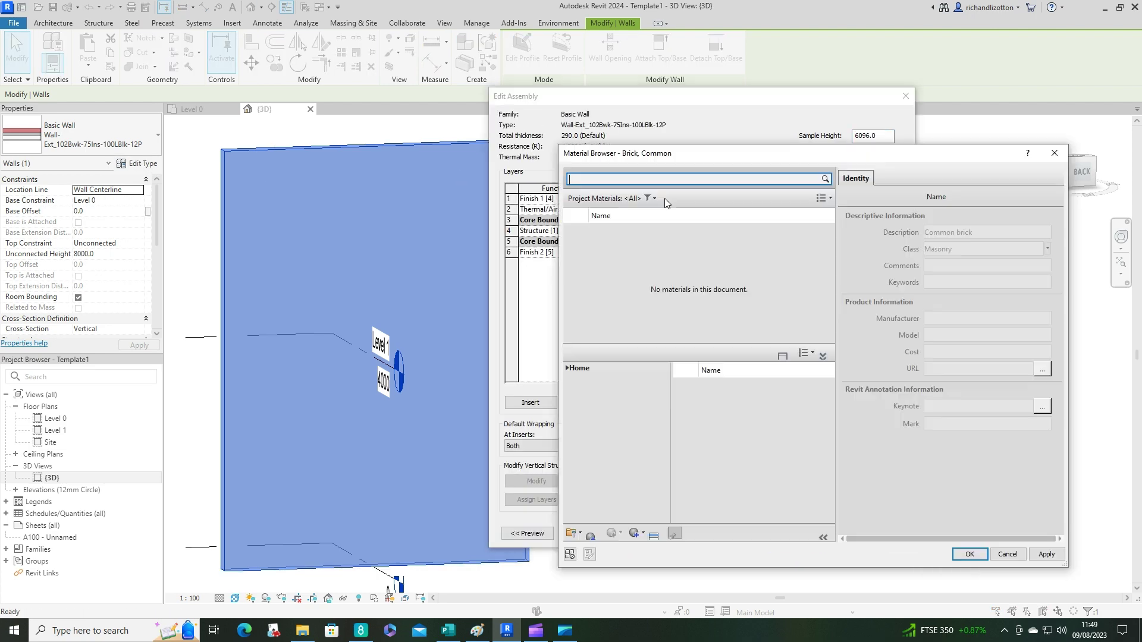
pyautogui.scroll(-3, 659, 316)
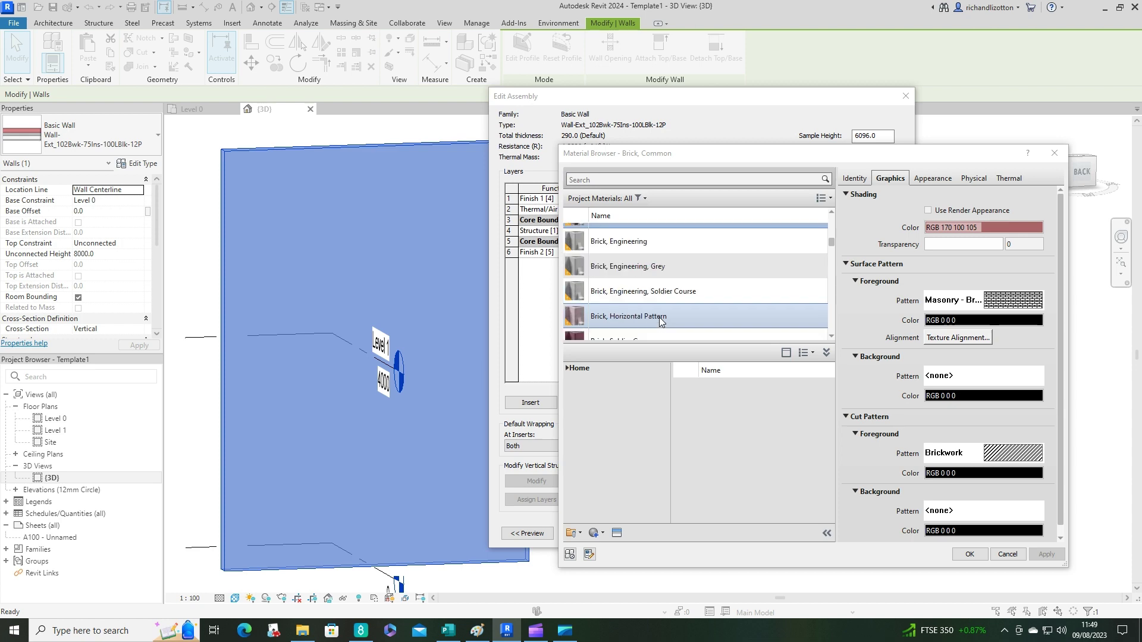
pyautogui.scroll(-3, 659, 316)
pyautogui.click(630, 322)
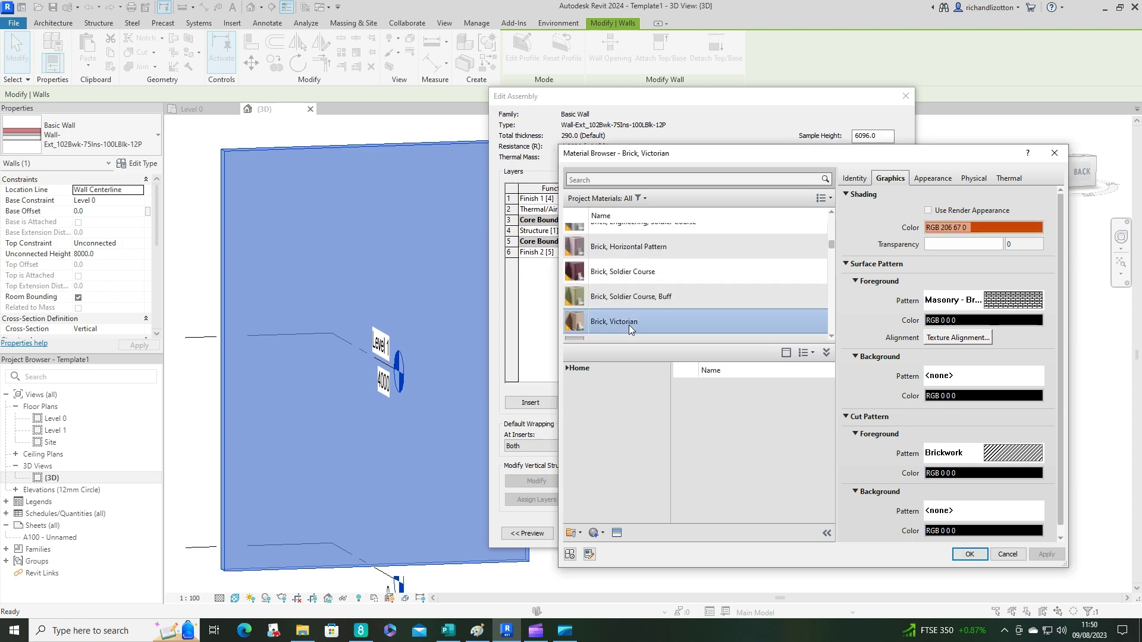
pyautogui.click(969, 556)
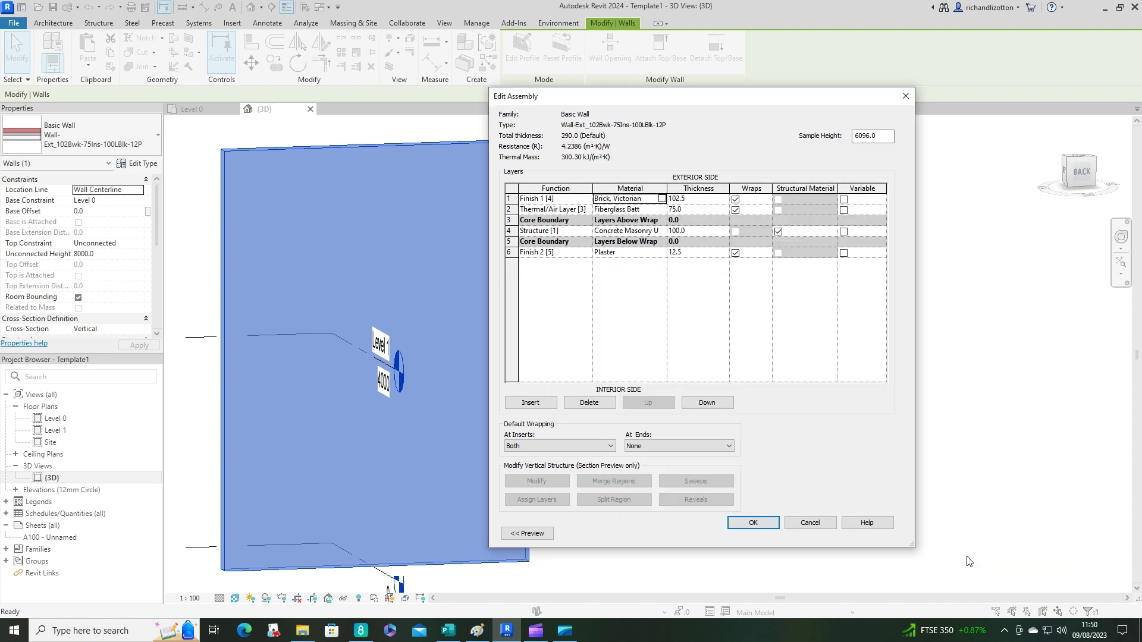
pyautogui.click(753, 524)
pyautogui.click(761, 531)
pyautogui.click(768, 550)
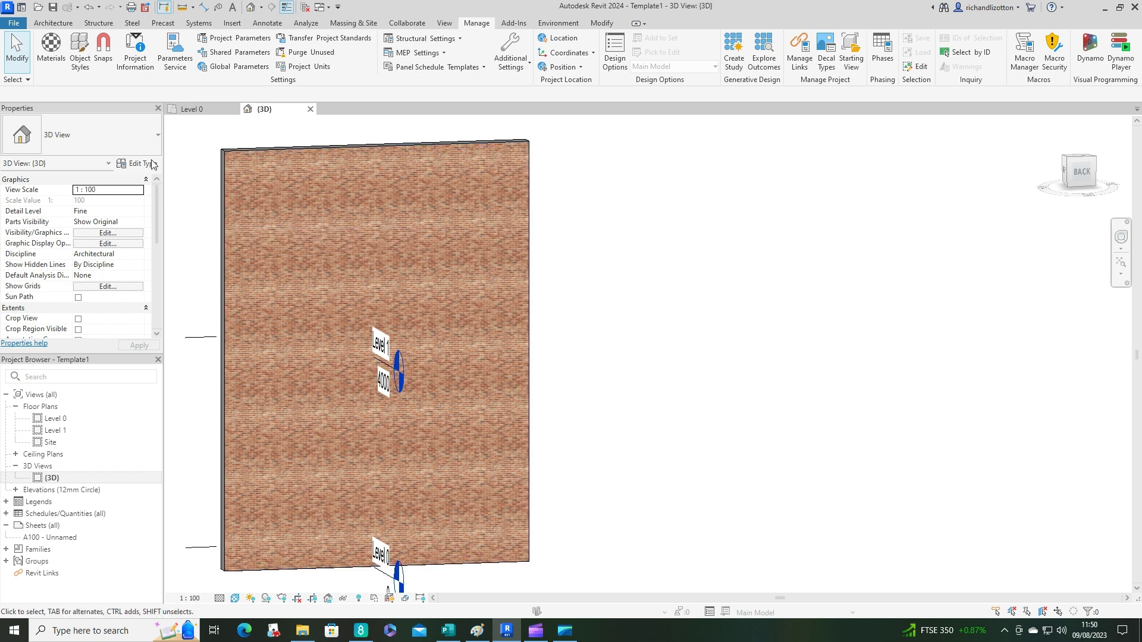
# - Set the sample size width of the Brick, Victorian masonry image to 2475 mm in the Texture Editor and apply it
pyautogui.click(51, 49)
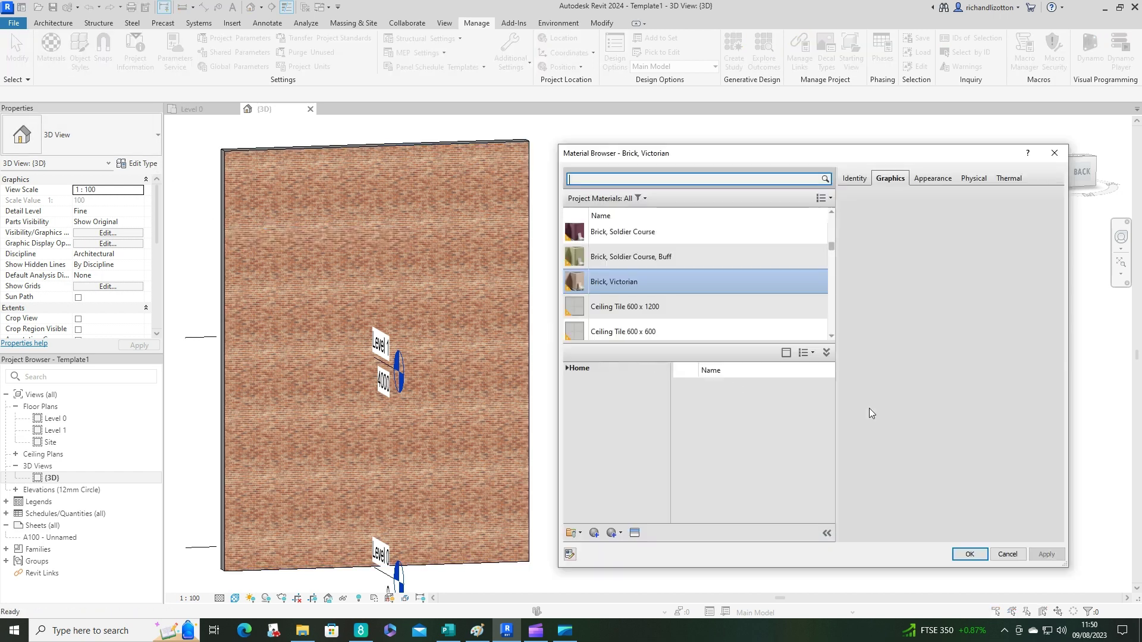
pyautogui.click(932, 178)
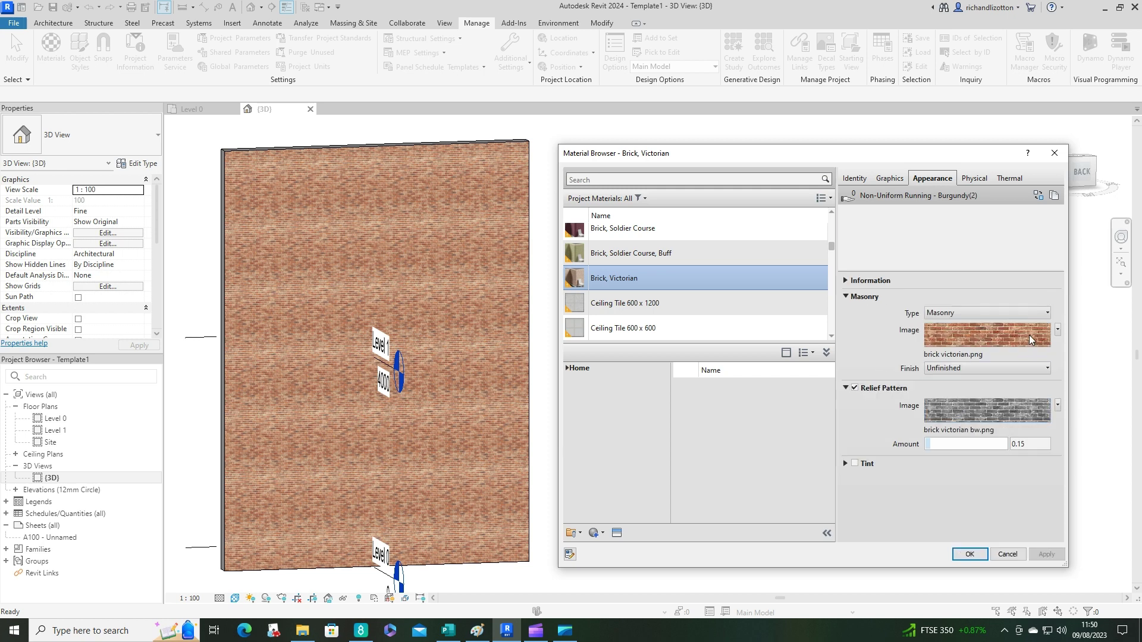
pyautogui.click(1029, 336)
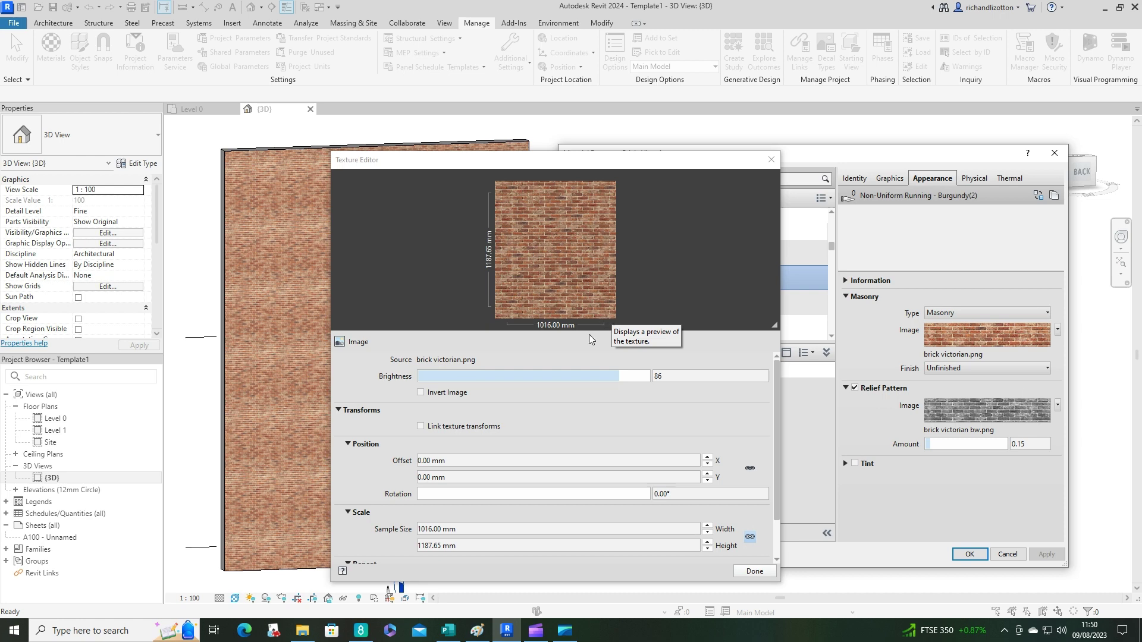
pyautogui.scroll(-1, 504, 426)
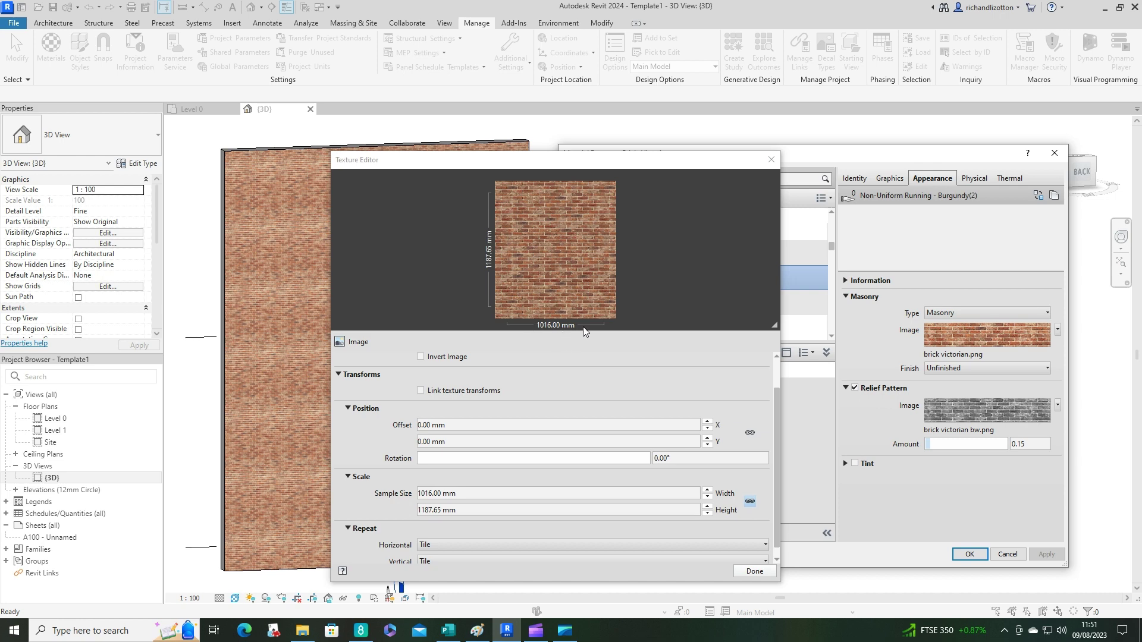
pyautogui.click(462, 491)
pyautogui.write('2475')
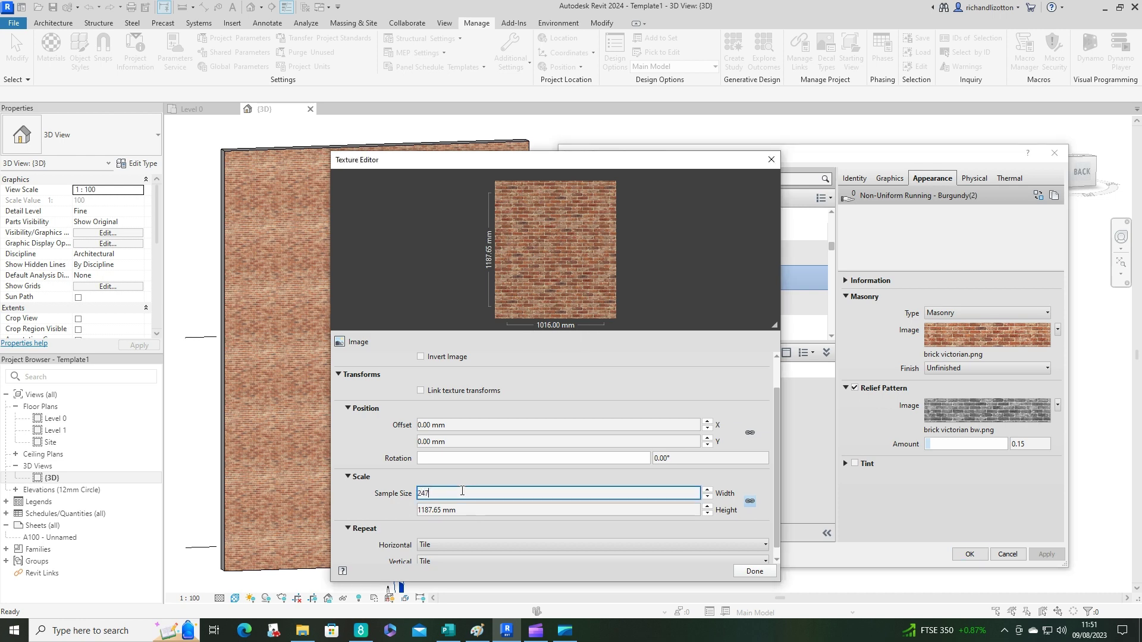
pyautogui.click(748, 574)
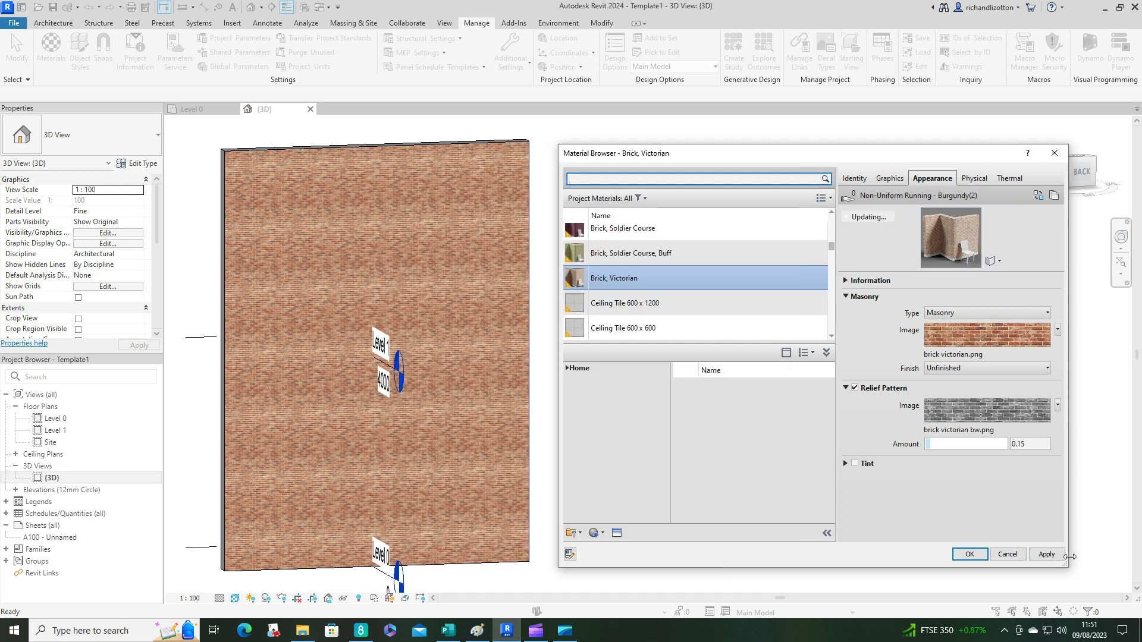
pyautogui.click(1046, 555)
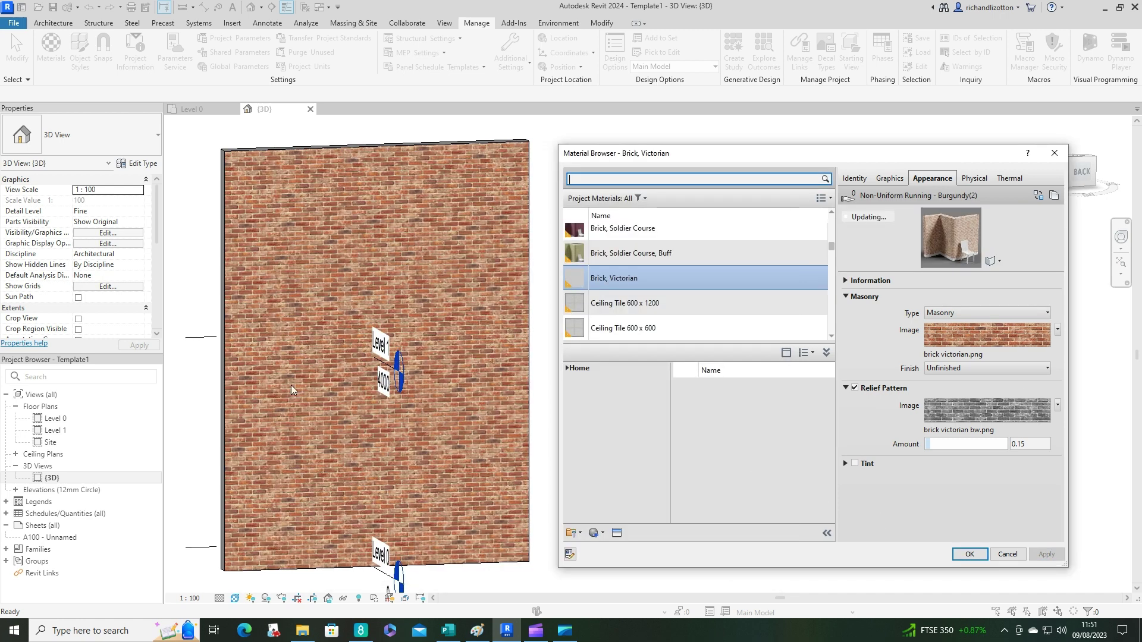